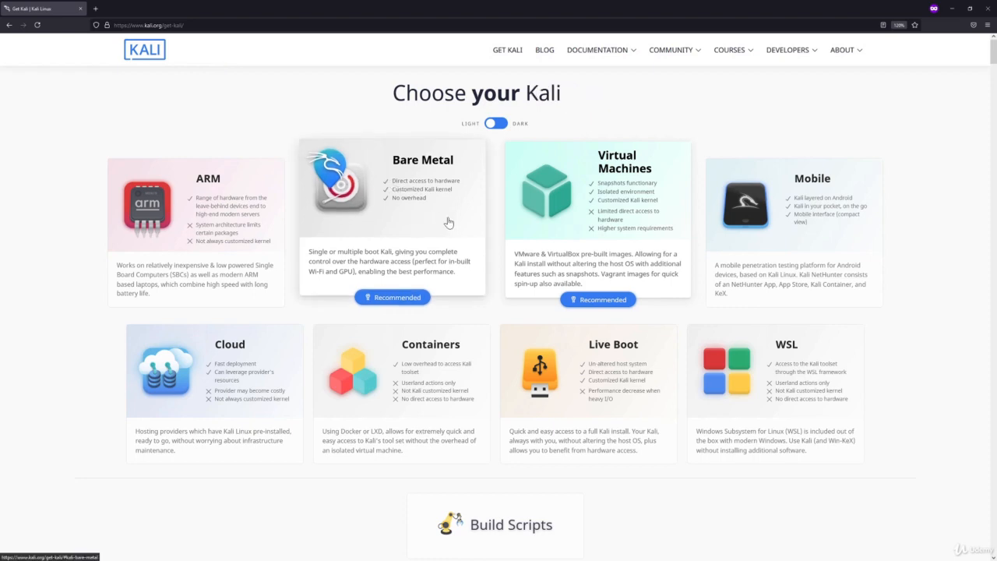
Step: From the Bare Metal section, save the 64-bit Installer kali-linux-2021.2-installer-amd64.iso to disk
scroll(409, 214, "down", 1)
left_click(409, 212)
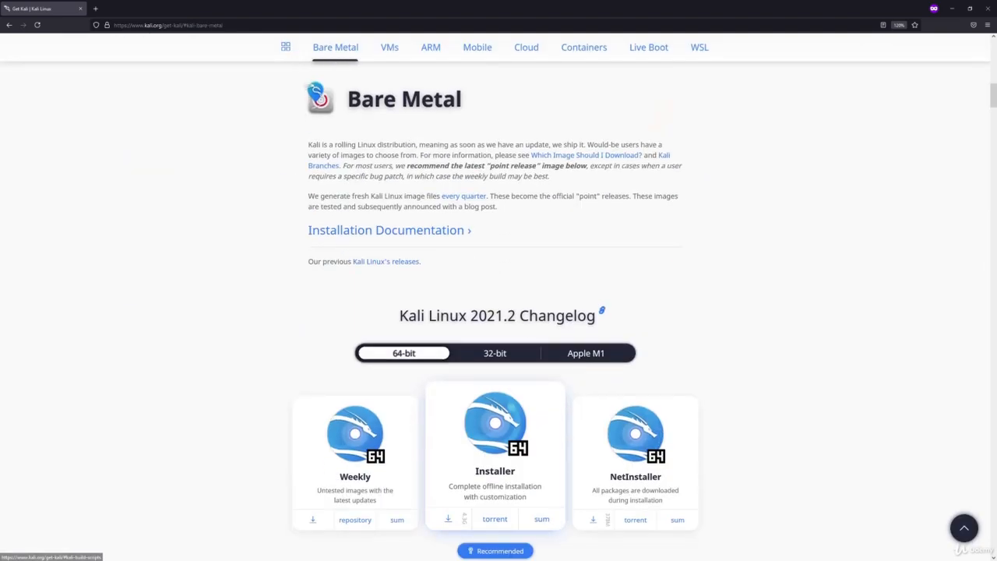
scroll(285, 253, "down", 3)
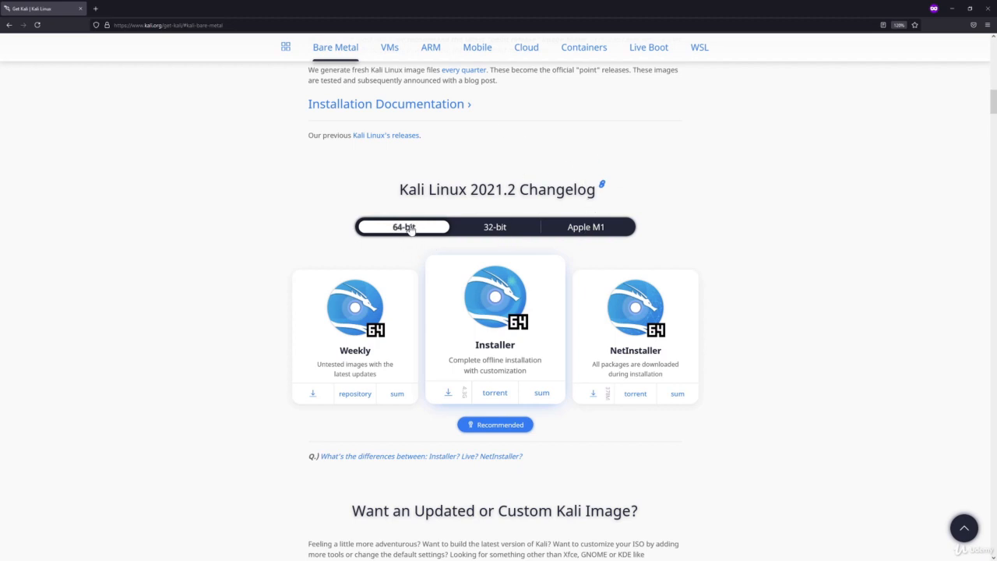
left_click(449, 392)
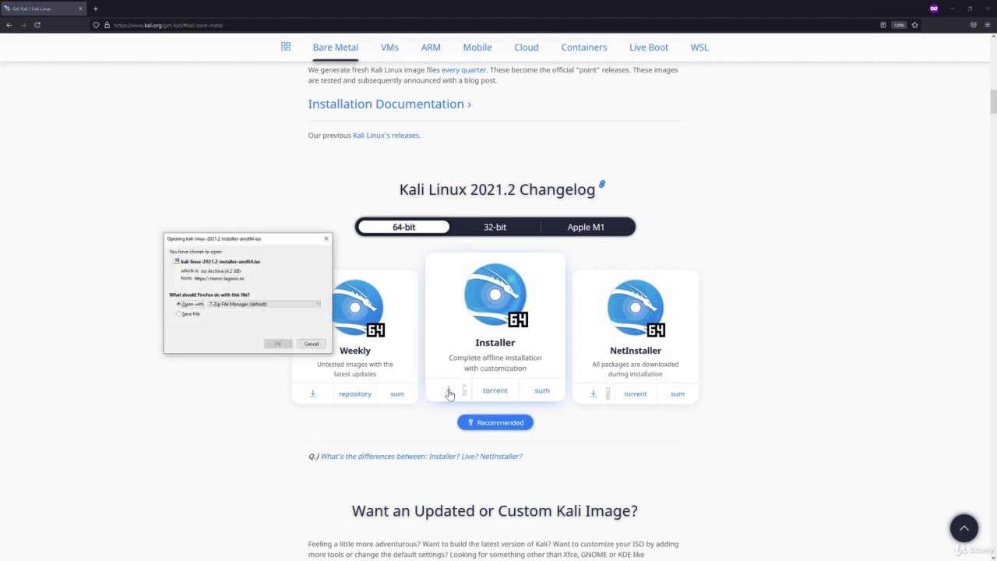
left_click(180, 313)
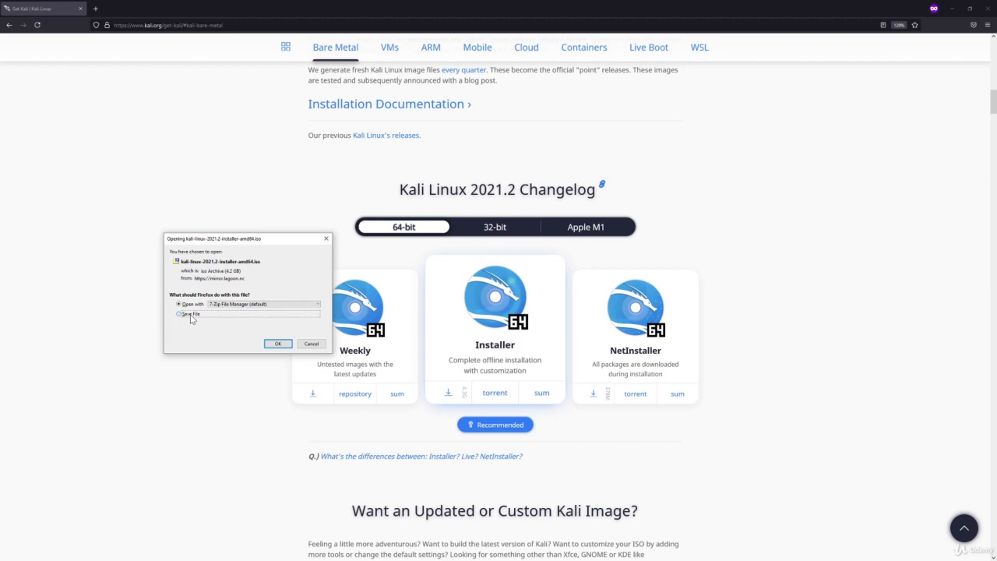
left_click(276, 346)
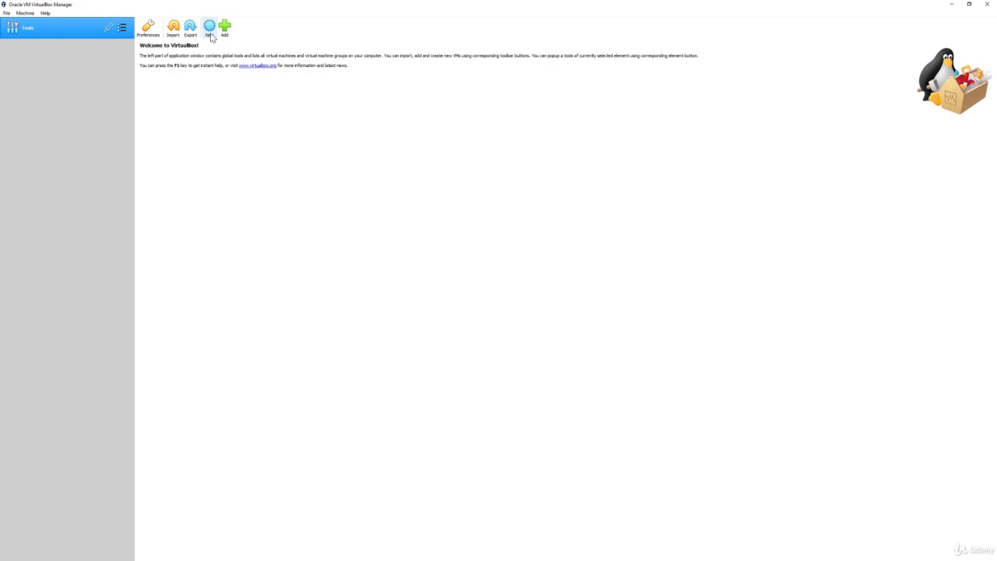
Step: Name the new VM kali-demo, set Type Linux and Version Debian (64-bit), and proceed to memory
left_click(210, 34)
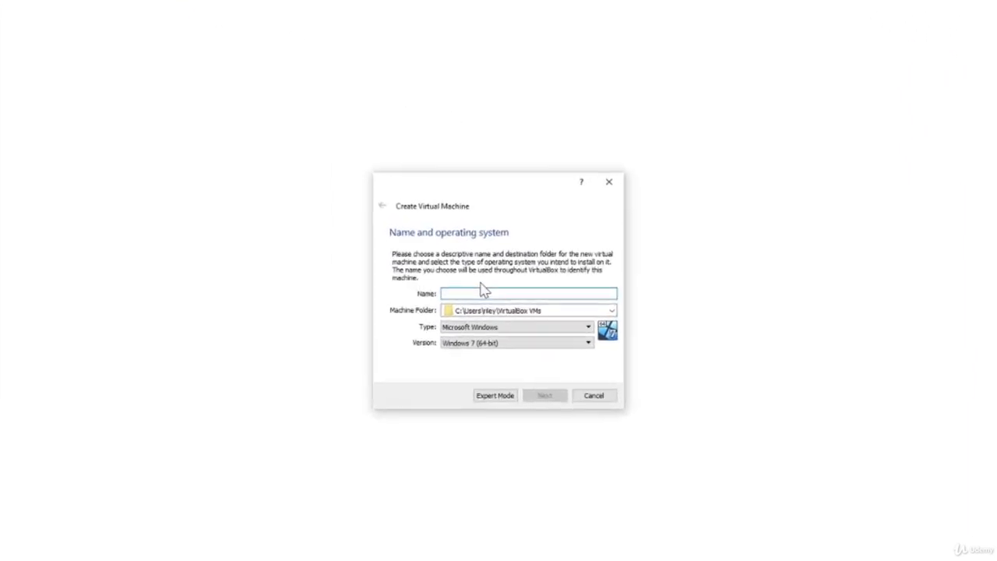
type("kali")
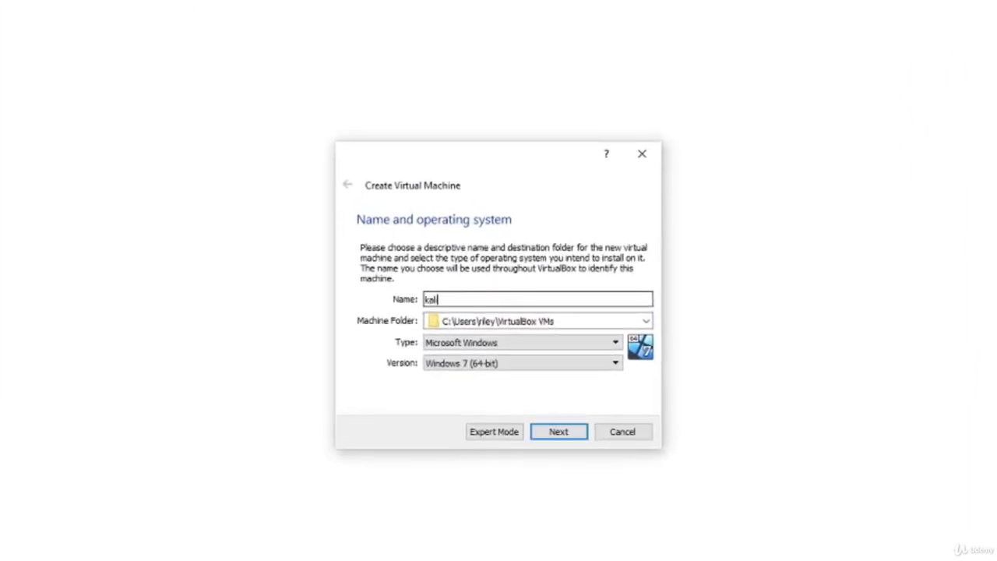
type("-demo")
left_click(550, 346)
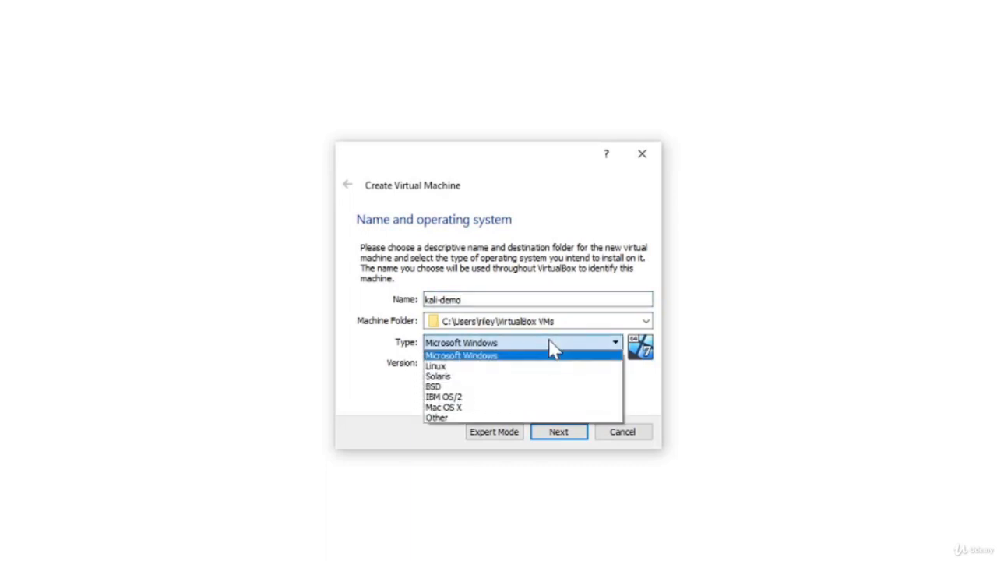
left_click(508, 367)
left_click(508, 367)
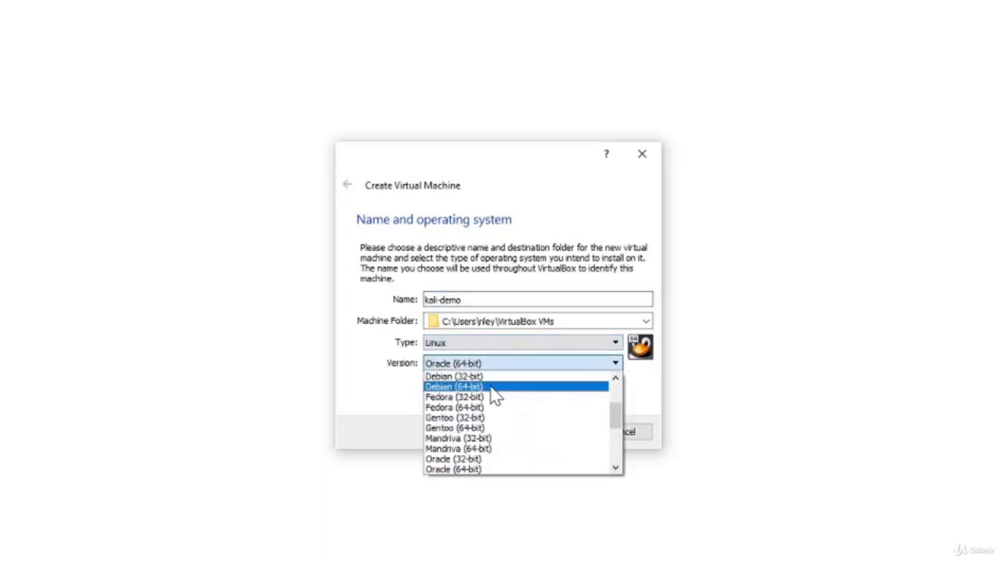
left_click(496, 395)
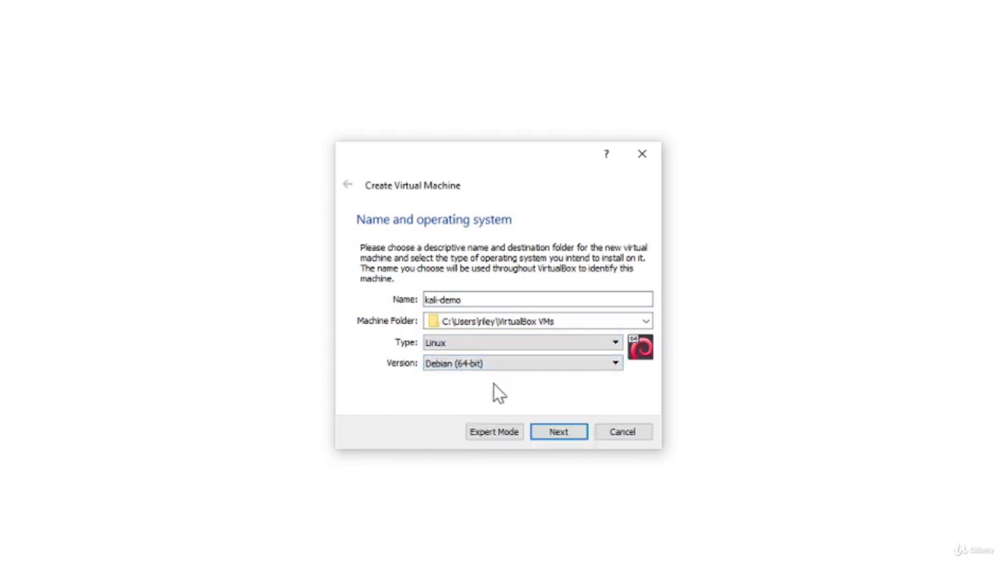
left_click(559, 436)
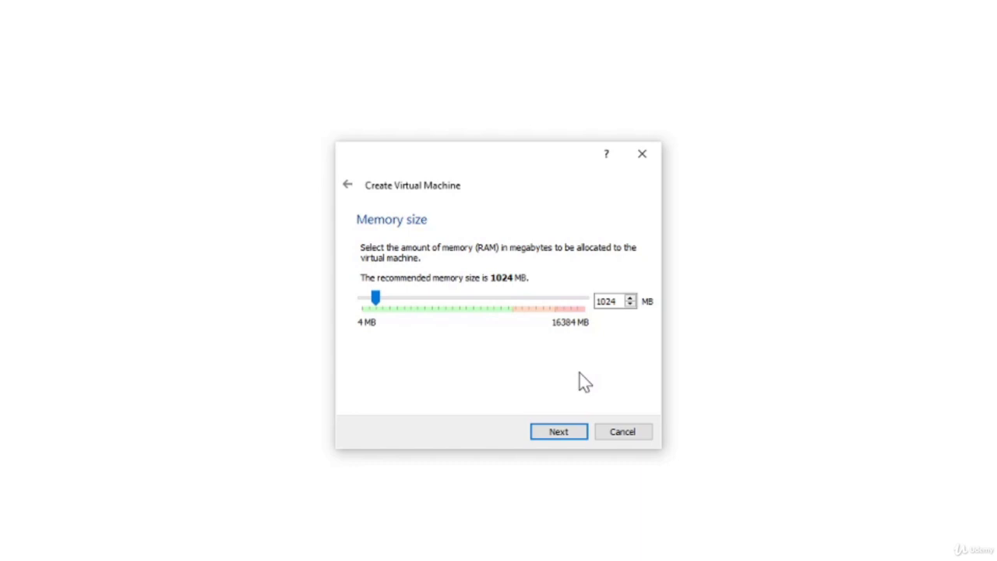
Step: Replace the 1024 MB memory value with 2048 MB and continue to the hard disk step
double_click(604, 301)
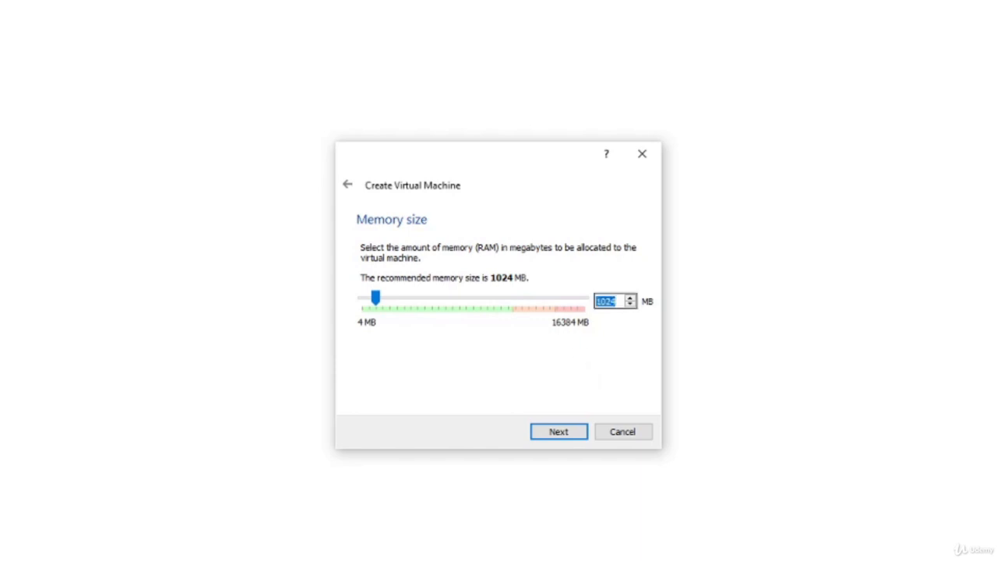
type("2048")
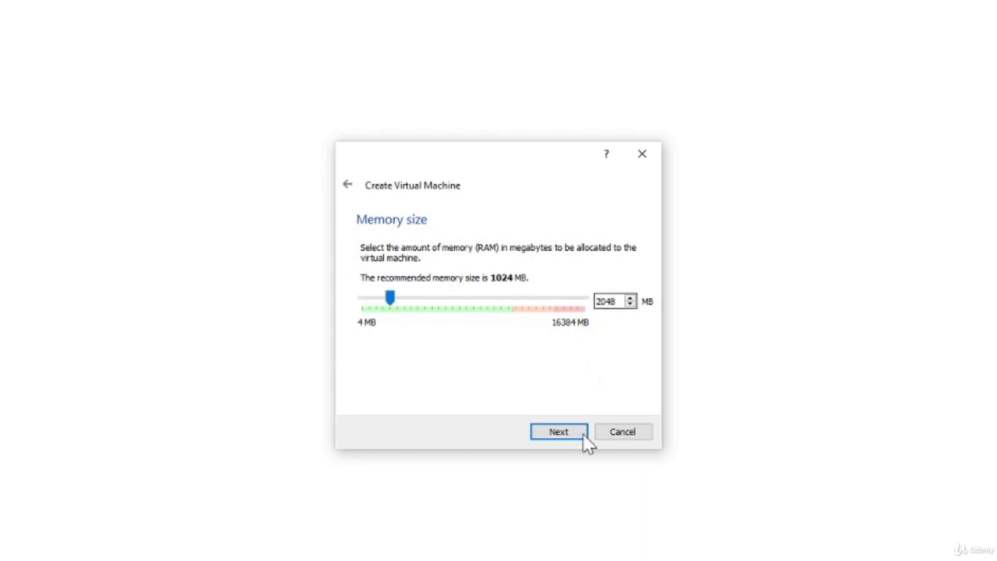
left_click(569, 431)
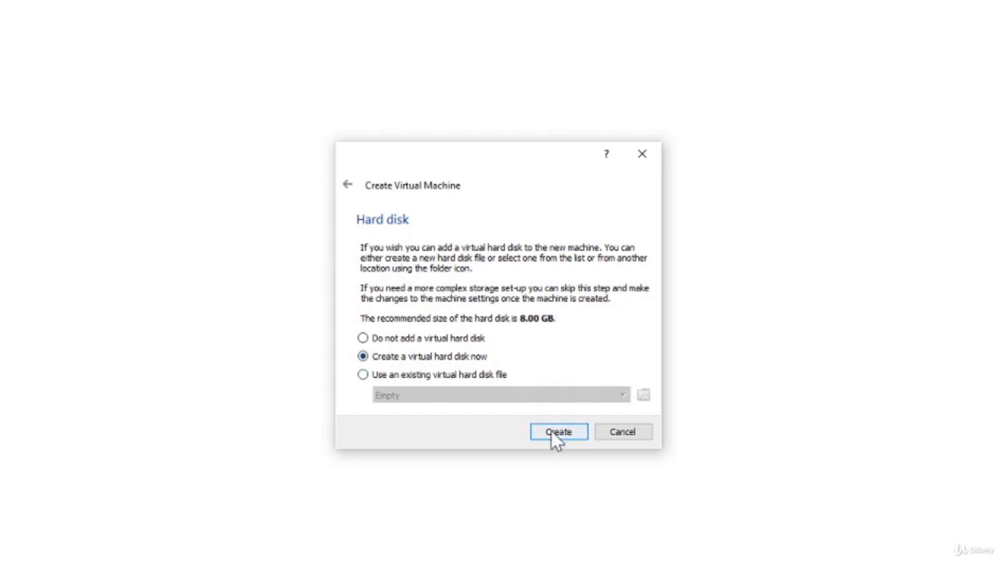
Step: Choose to create a new hard disk, keeping VDI type and dynamically allocated storage
left_click(553, 433)
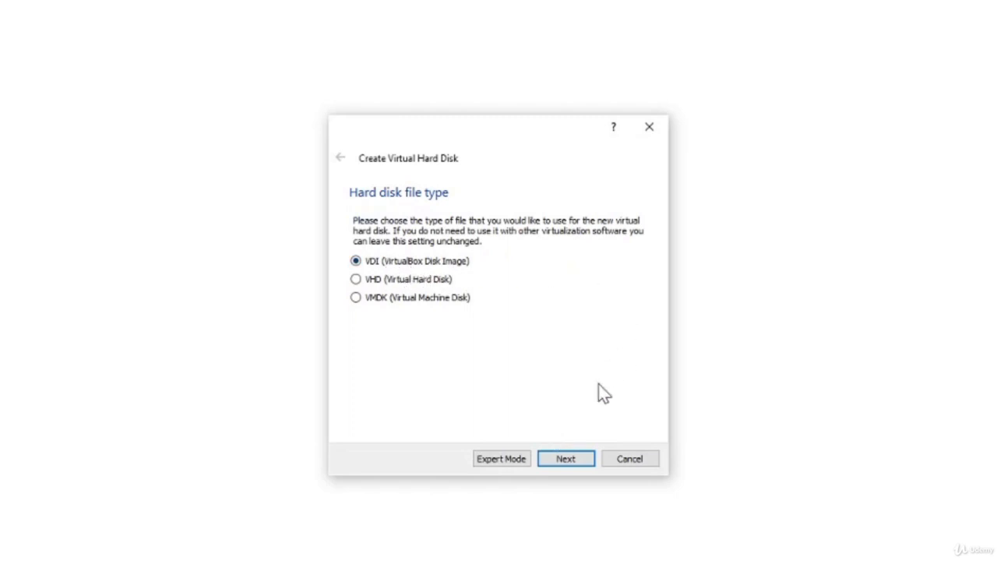
left_click(565, 460)
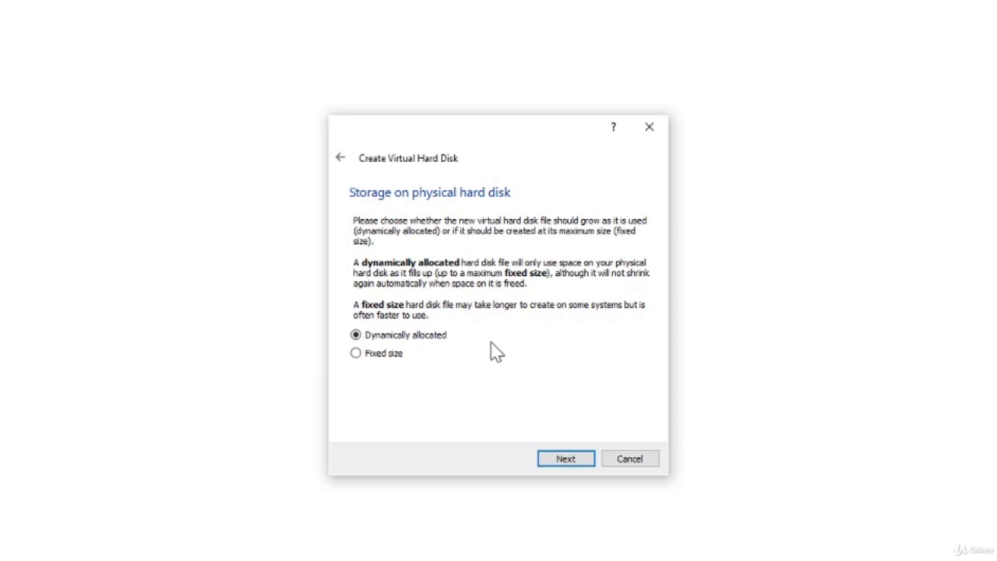
left_click(564, 460)
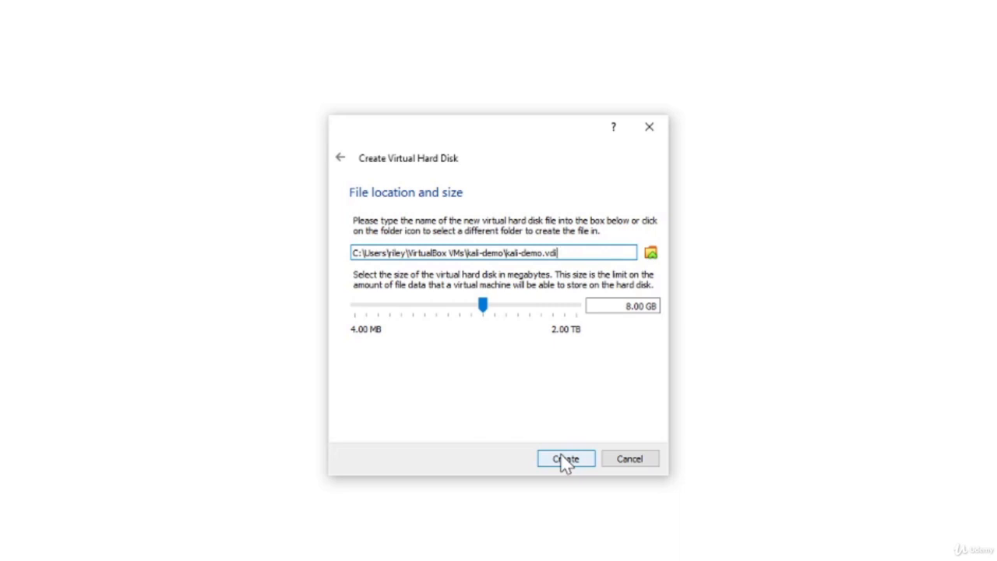
Step: Change the kali-demo.vdi size from 8.00 GB to 40.00 GB and create the disk
left_click(625, 306)
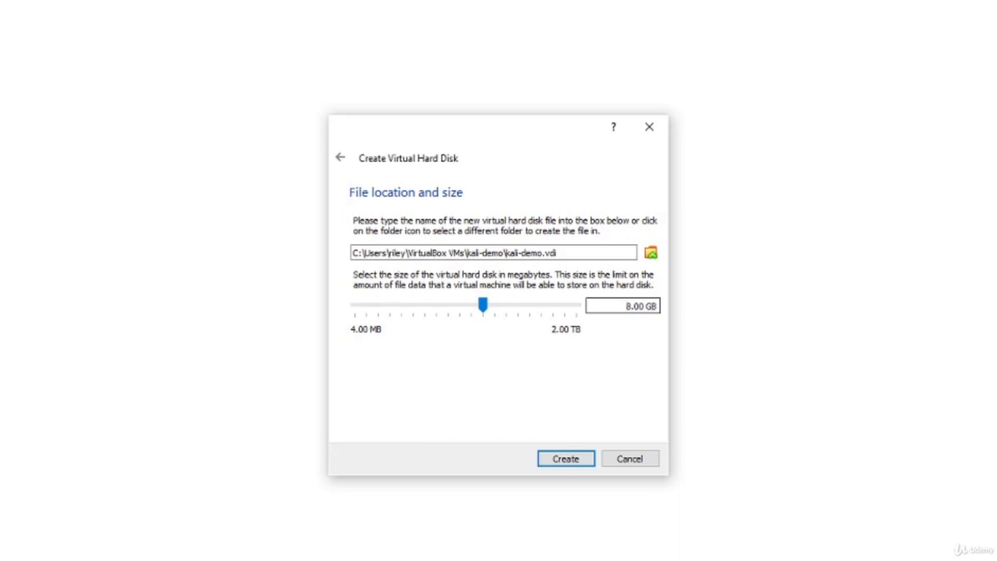
key("Delete")
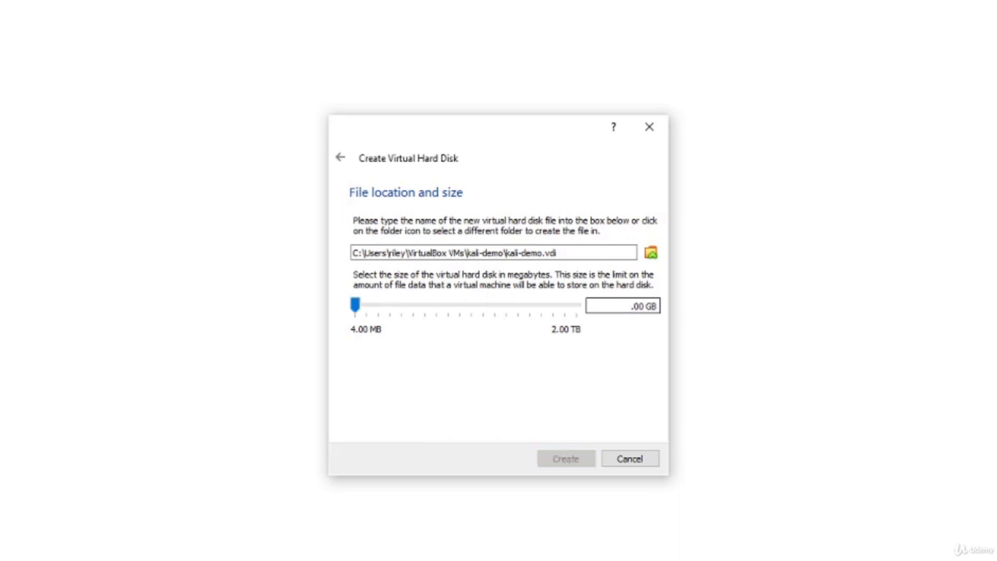
type("40")
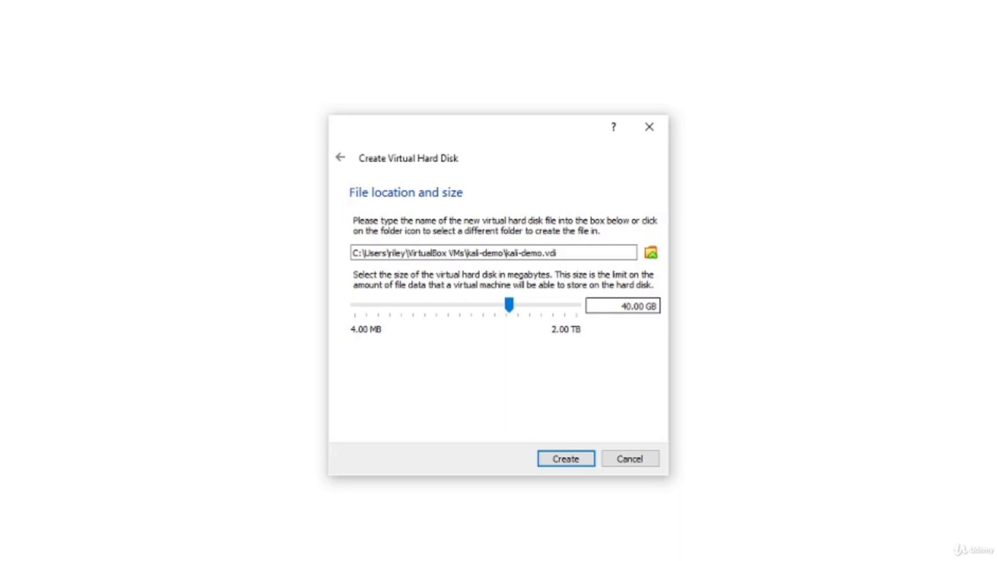
left_click(563, 459)
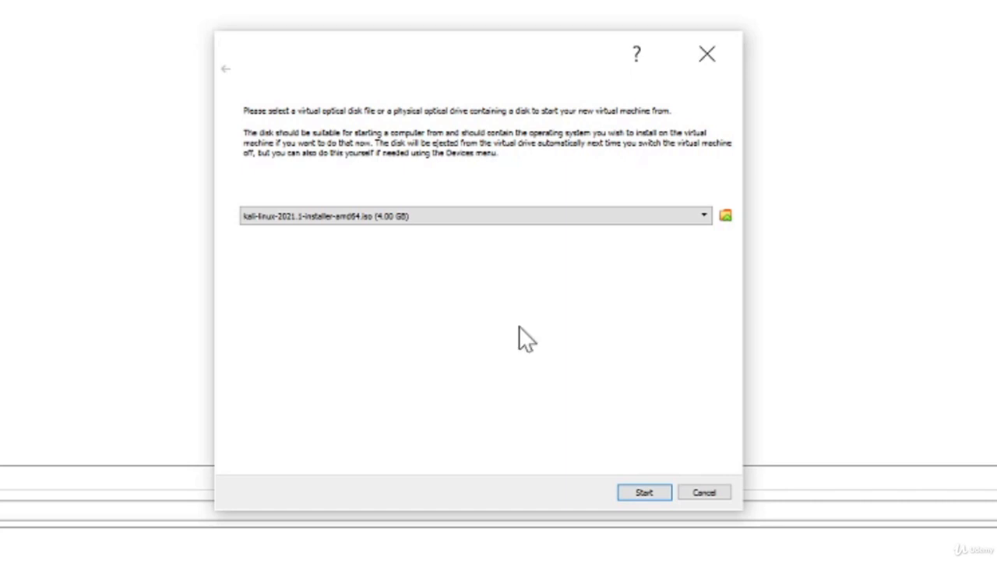
Step: Open the Optical Disk Selector via the folder icon beside the start-up disk dropdown
left_click(727, 216)
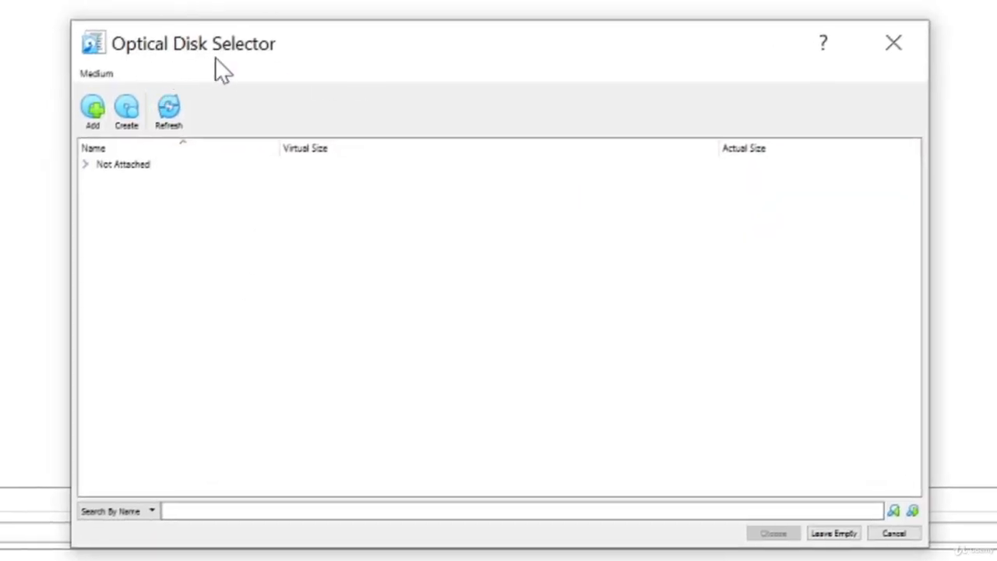
Step: Add kali-linux-2021.1-installer-amd64.iso to the disk list and choose it as the start-up disk
left_click(94, 113)
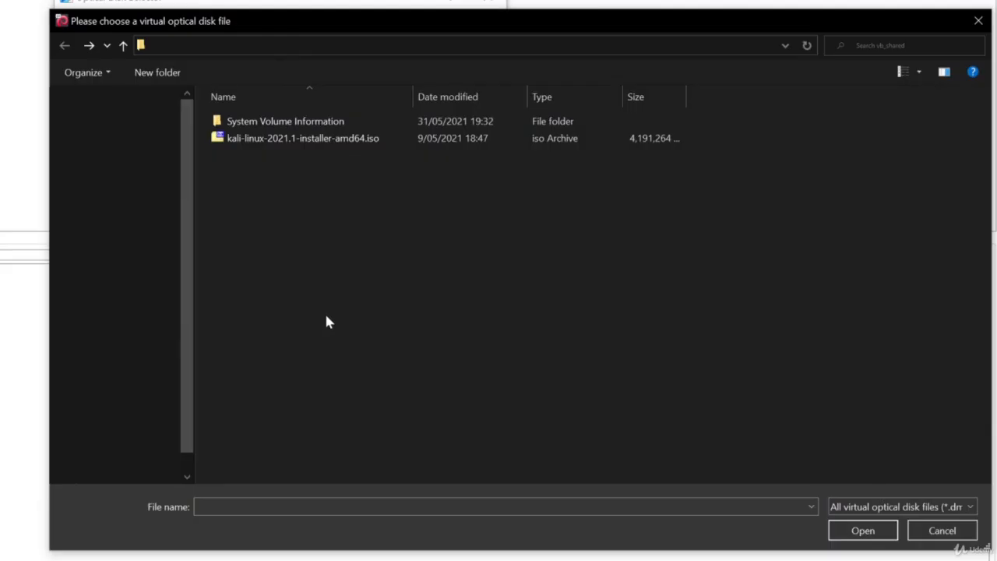
left_click(295, 148)
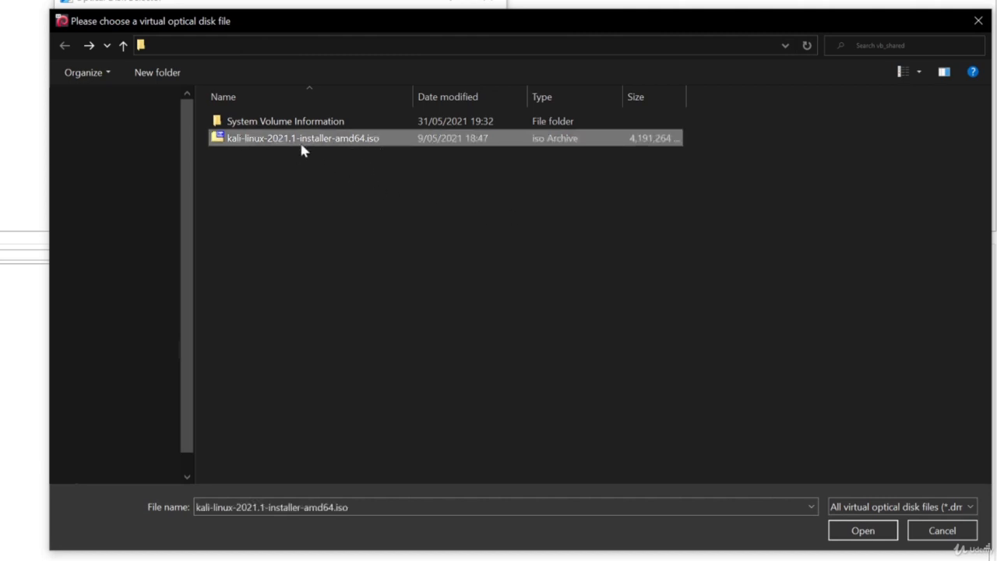
left_click(861, 531)
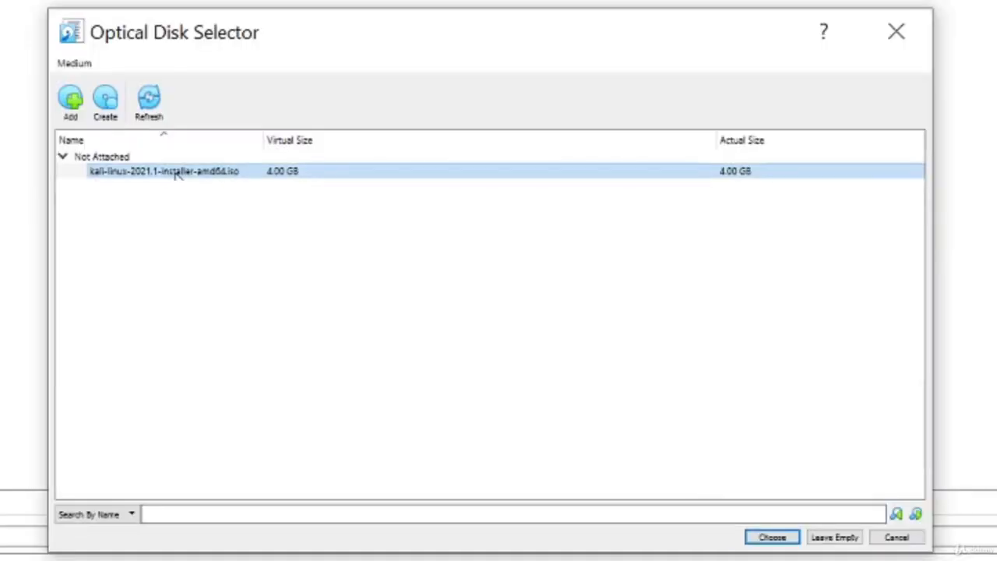
left_click(773, 537)
left_click_drag(536, 20, 486, 50)
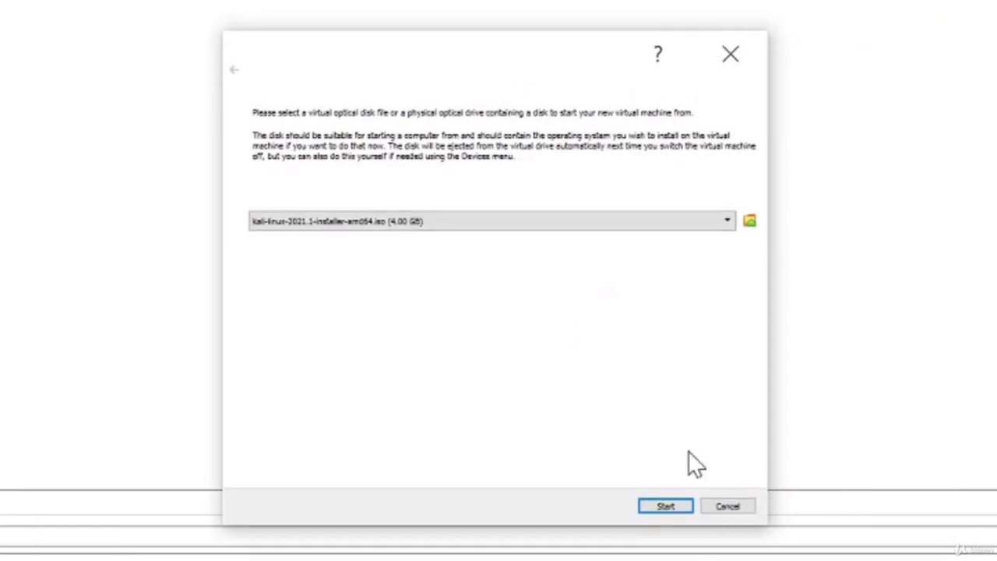
Step: Start kali-demo from the ISO and select Graphical install in the boot menu
left_click(666, 505)
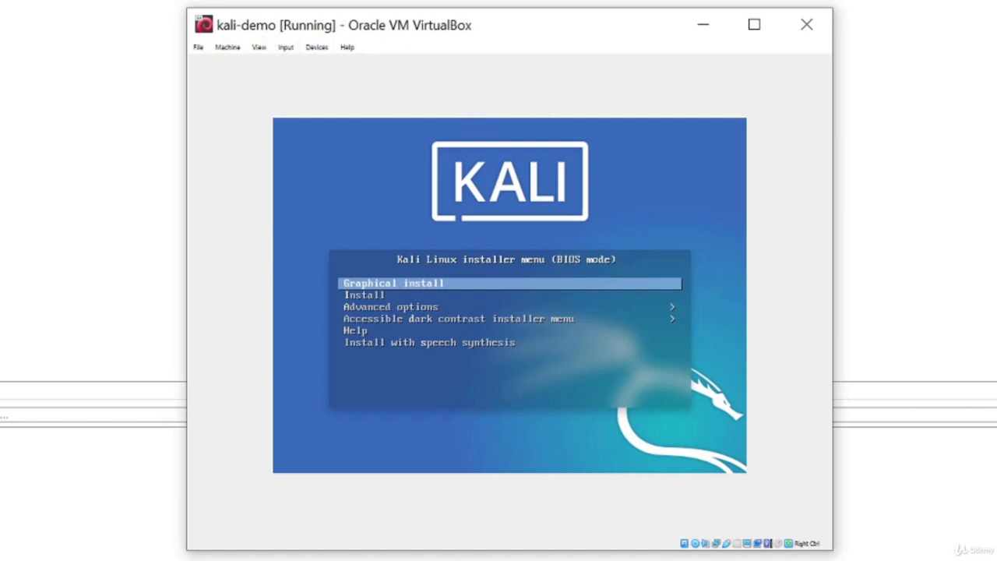
left_click(600, 417)
key("Down")
key("Up")
key("Return")
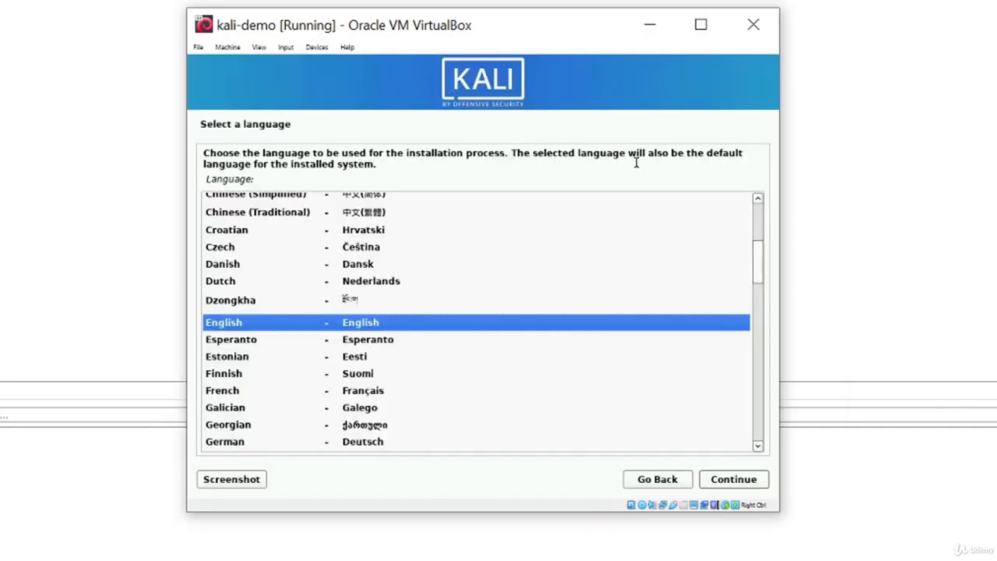
Step: Choose English as language, Australia as location, and the American English keyboard layout
left_click(734, 480)
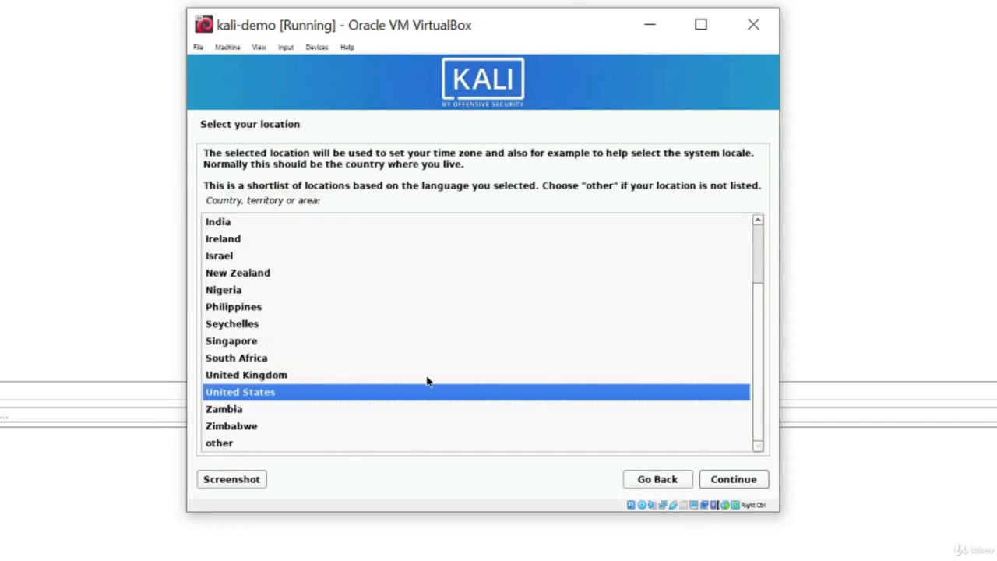
scroll(427, 382, "up", 2)
left_click(260, 245)
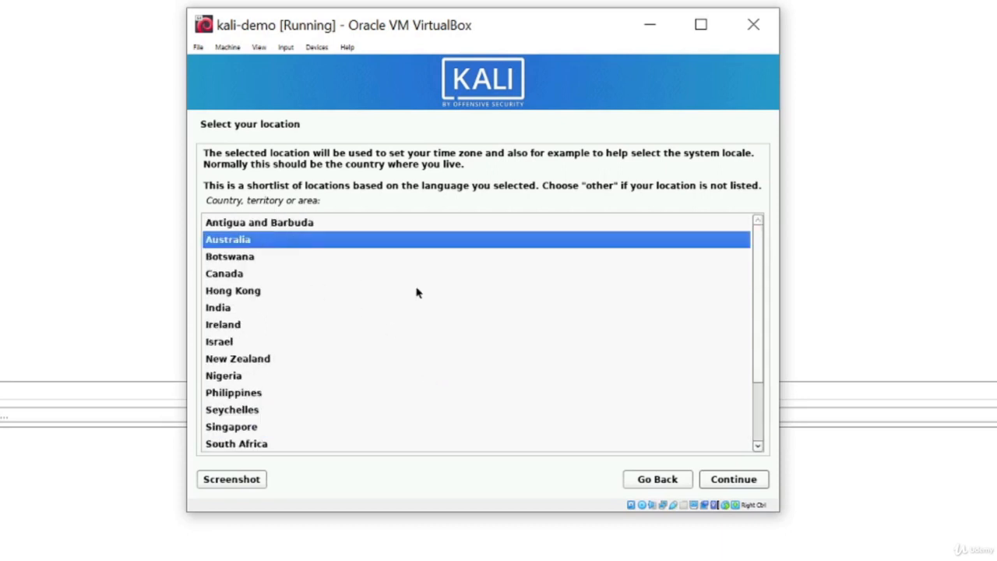
left_click(724, 483)
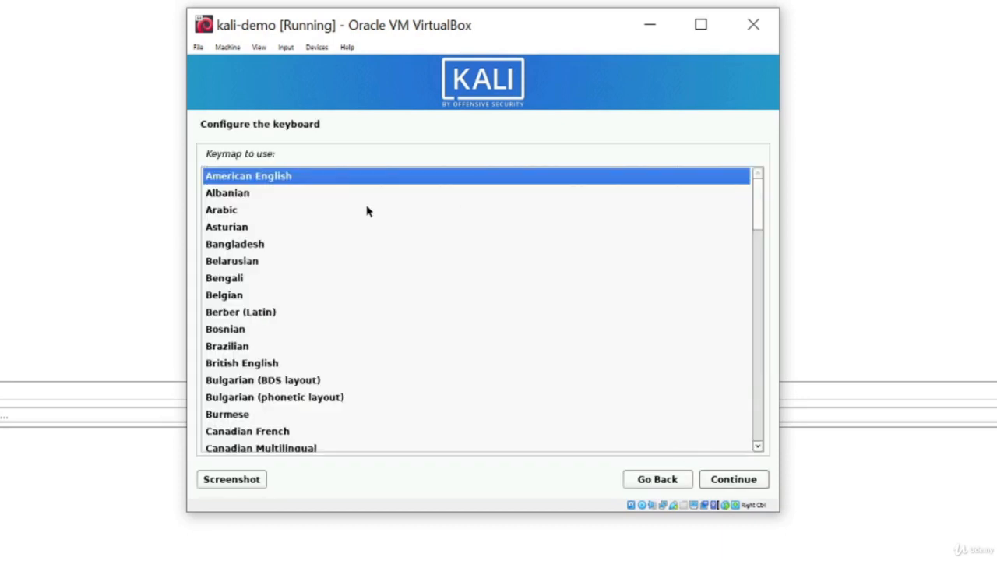
left_click(732, 482)
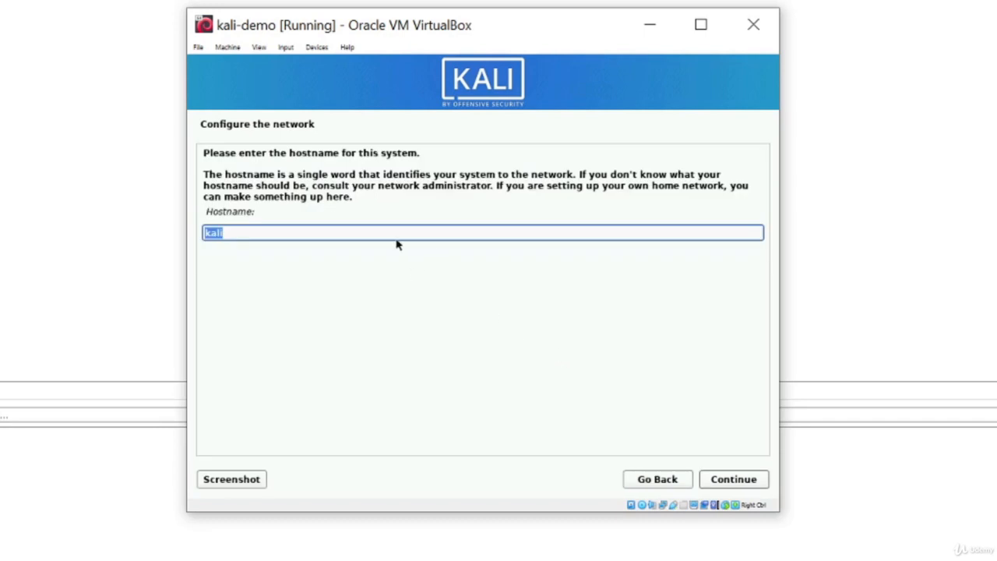
Step: Accept the hostname 'kali' and continue with an empty domain name
left_click(263, 231)
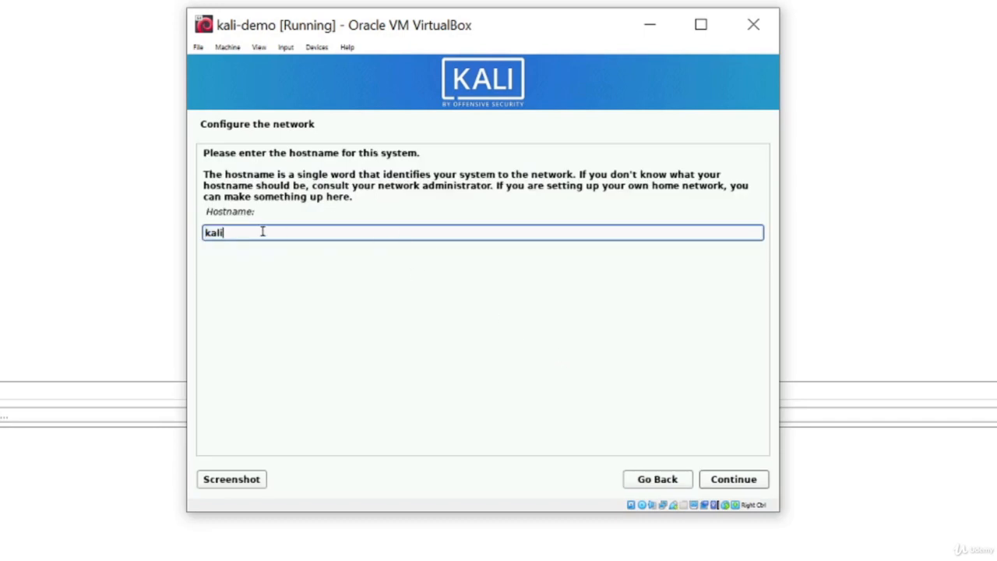
left_click(744, 482)
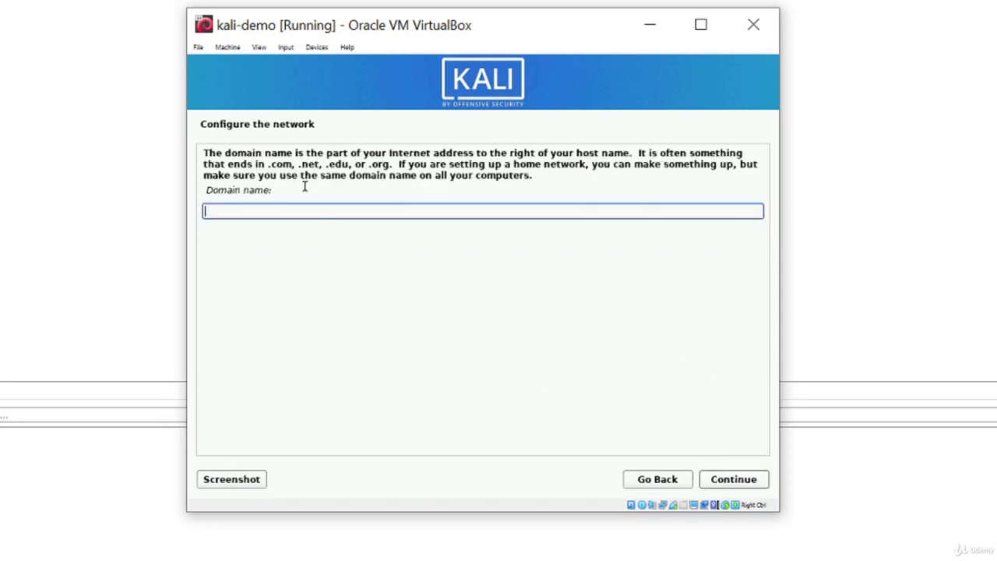
left_click(729, 481)
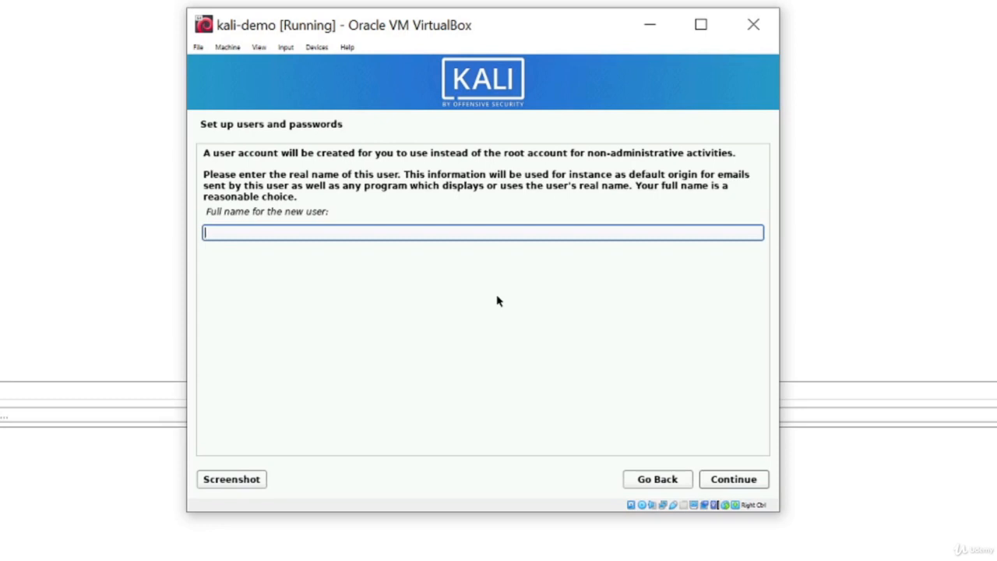
Step: Enter the new user's full name and accept the suggested username
type("notroot")
left_click(734, 480)
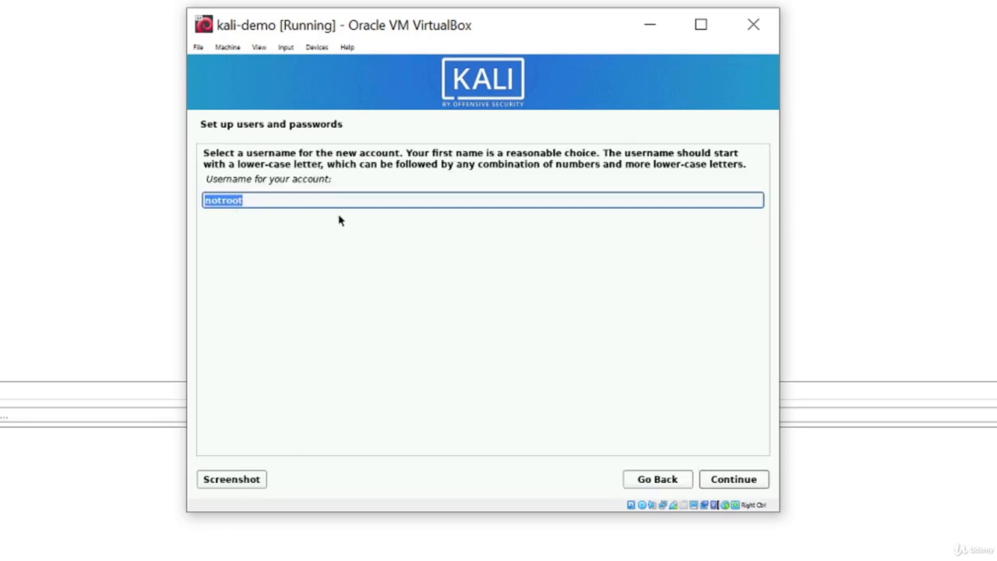
left_click(737, 485)
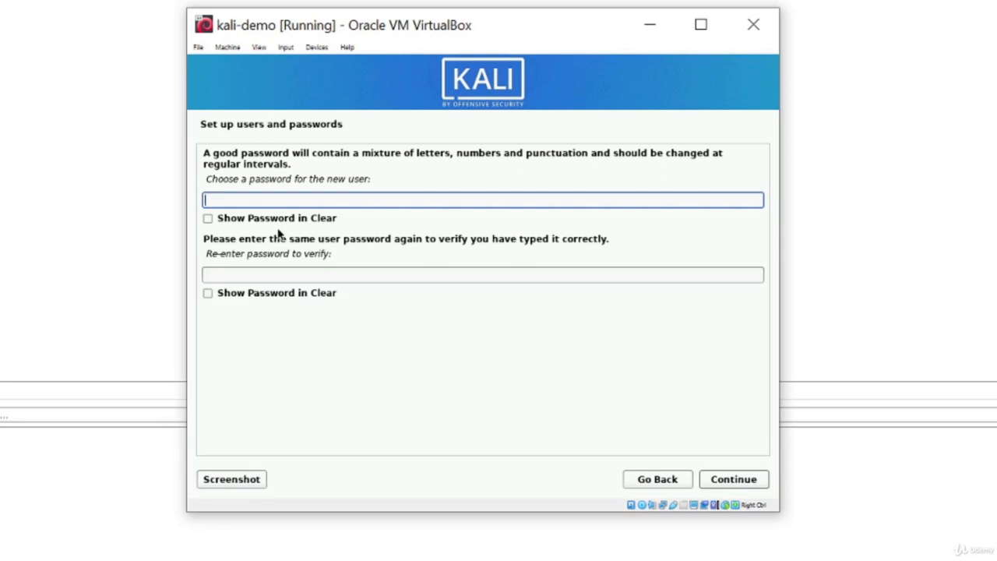
Step: Set and confirm the user's password, showing both entries in clear to check them
left_click(278, 219)
left_click(325, 274)
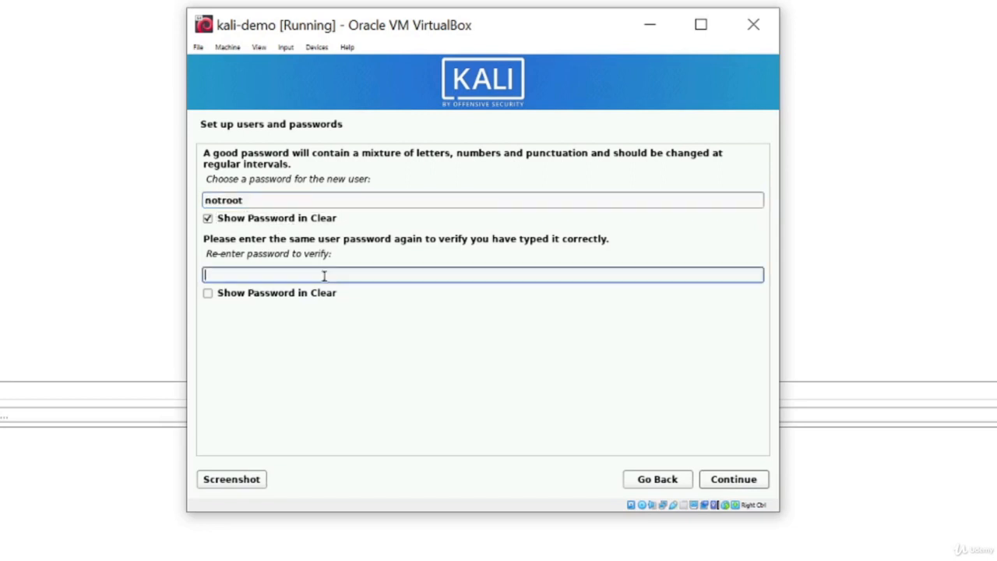
left_click(287, 294)
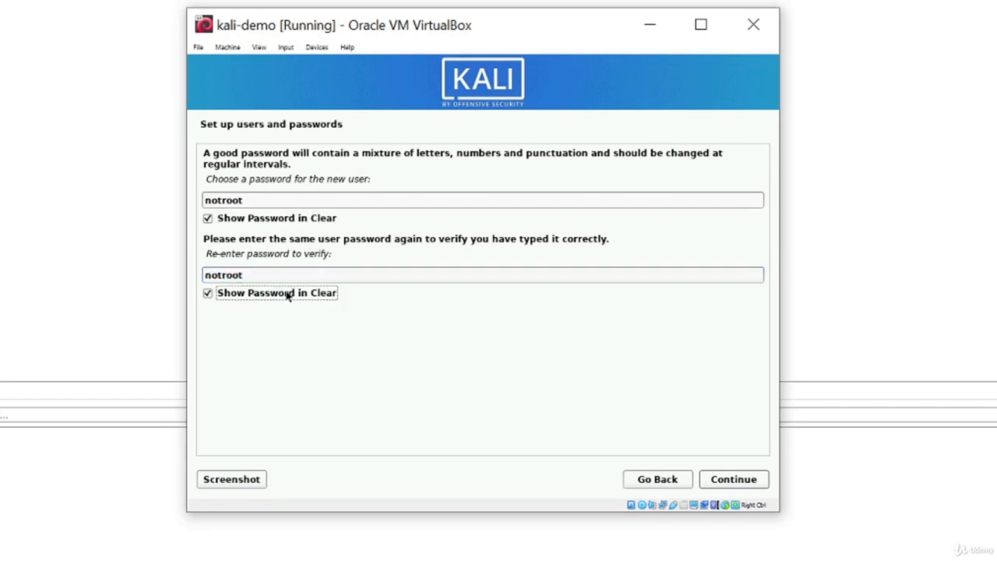
left_click(734, 480)
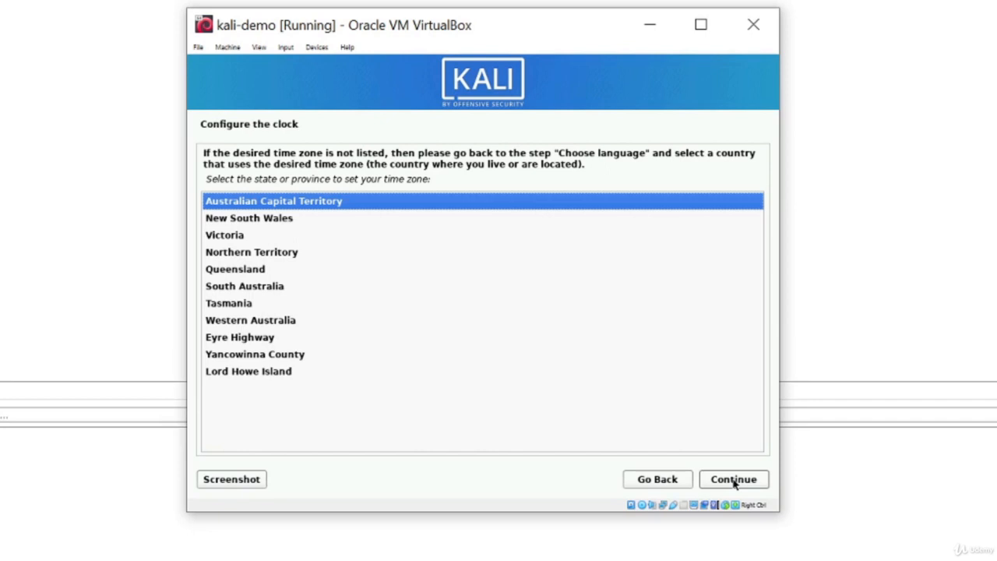
Step: Keep the Australian Capital Territory time zone and guided-partition the 42.9 GB sda with all files in one partition
left_click(734, 481)
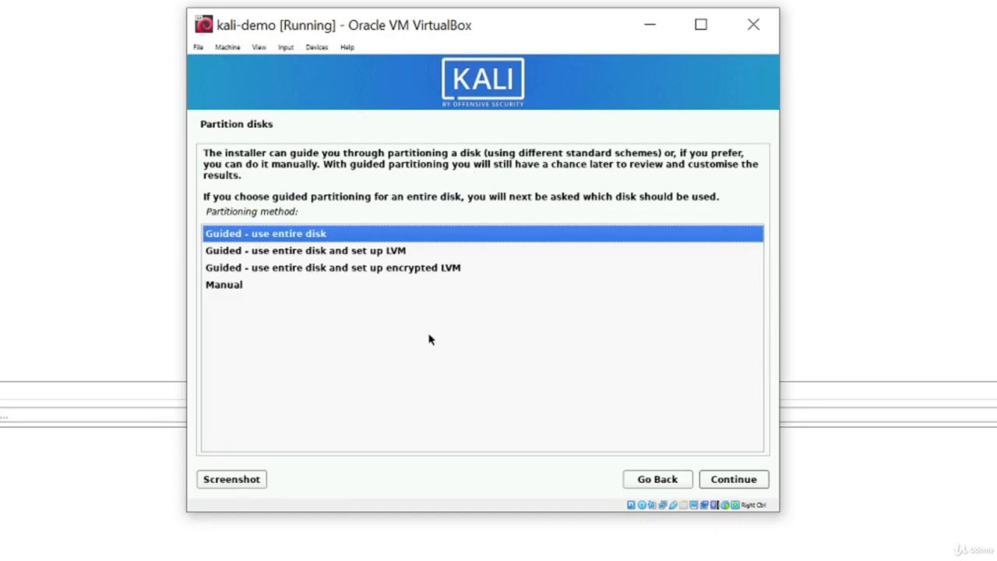
left_click(276, 237)
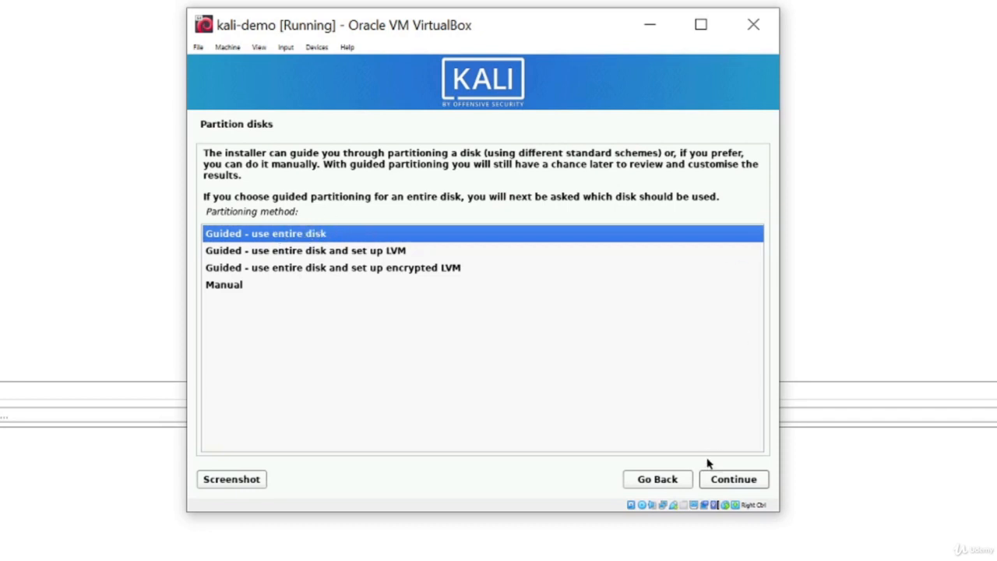
left_click(737, 482)
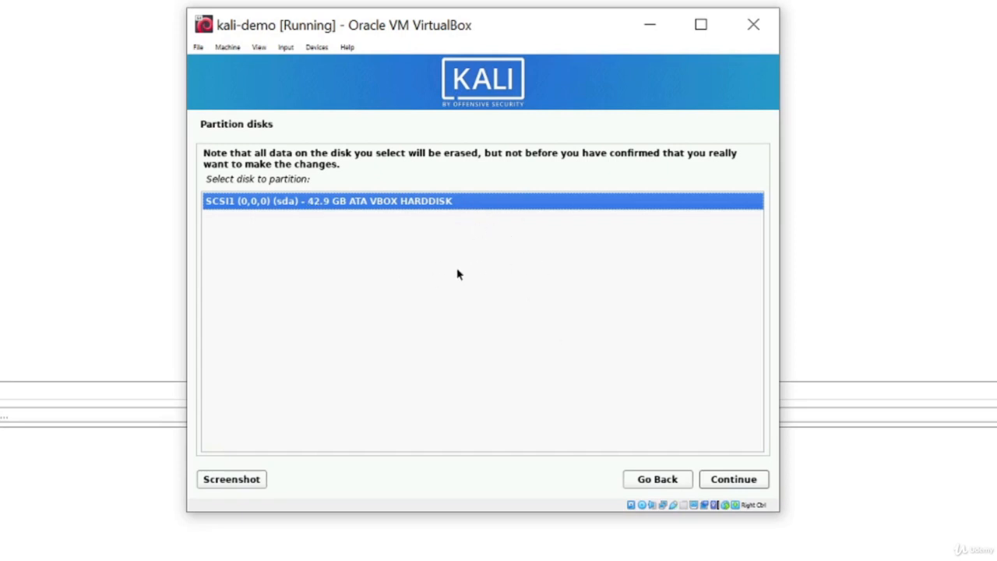
left_click(731, 483)
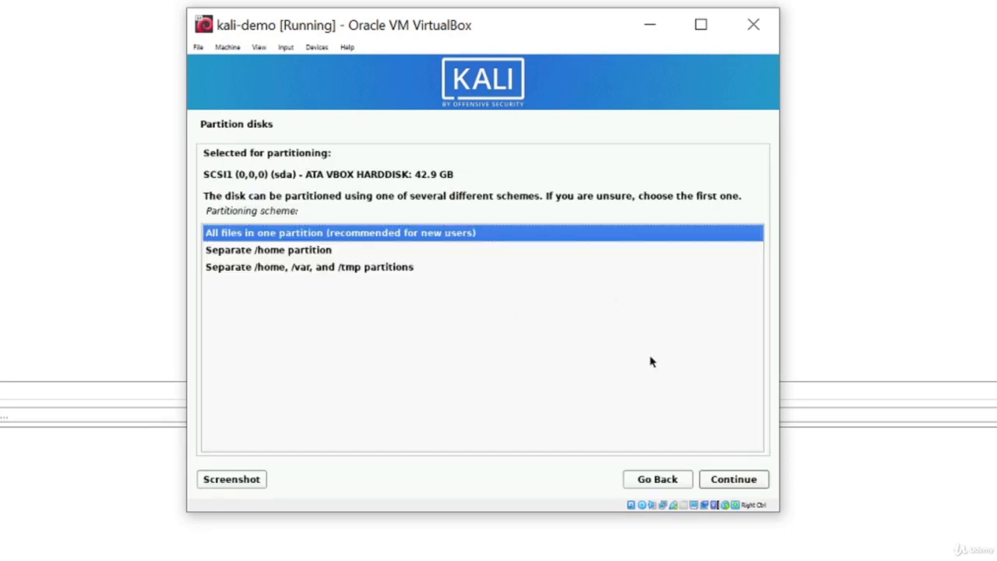
left_click(734, 483)
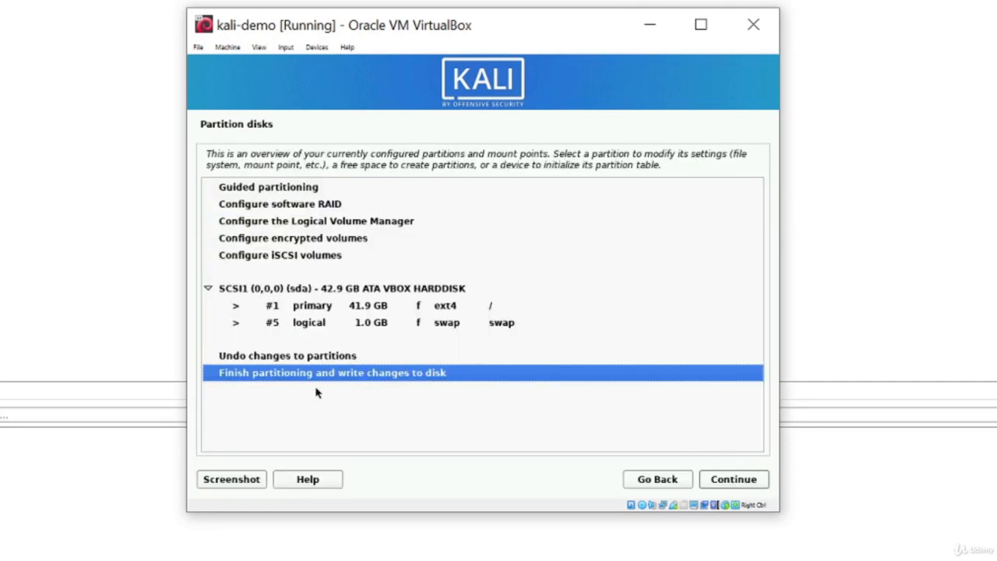
Step: Finish partitioning, agree to write the changes to disk, and install the base system
left_click(738, 482)
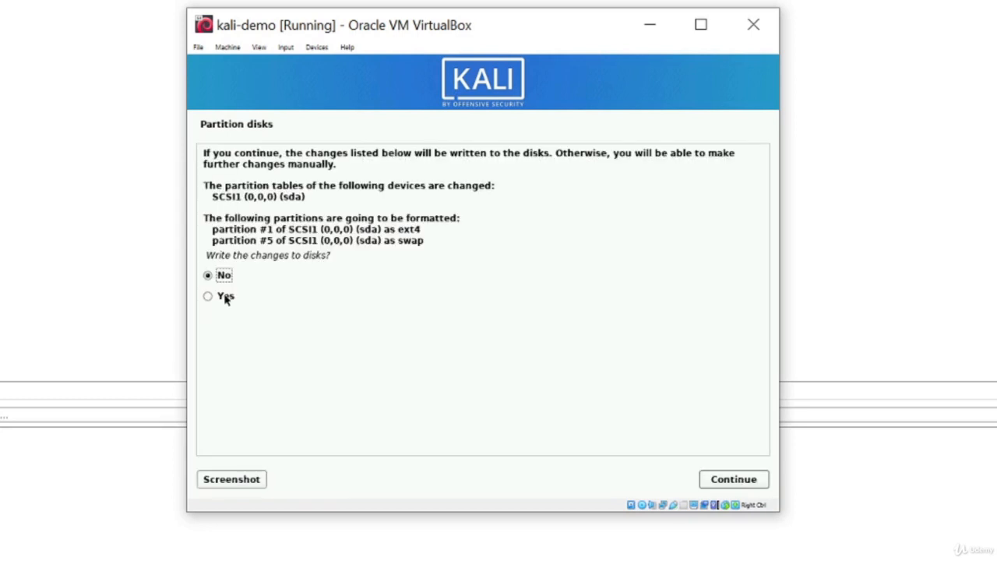
left_click(208, 297)
left_click(750, 481)
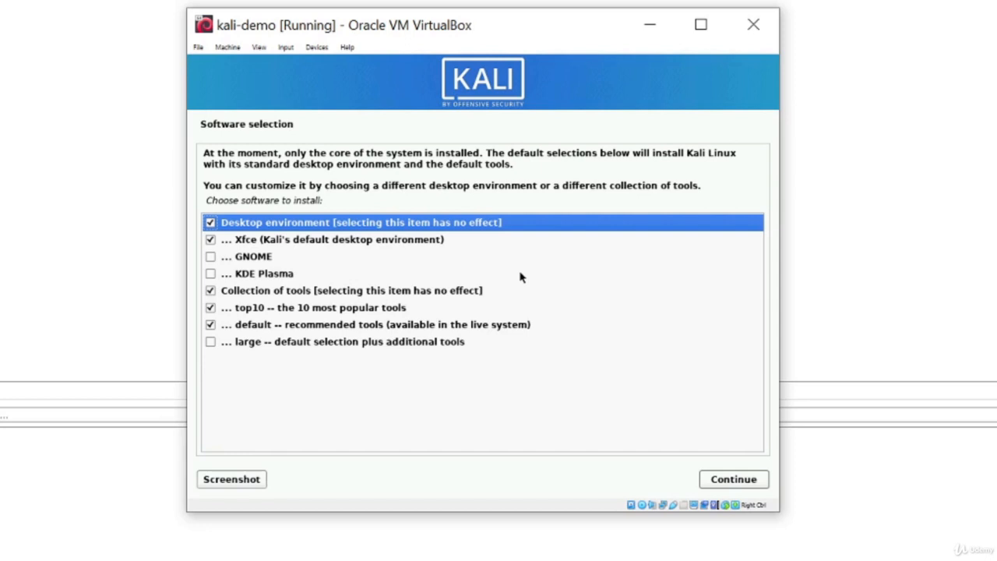
Step: Install the default Xfce and tool selection, then install GRUB on /dev/sda
left_click(729, 478)
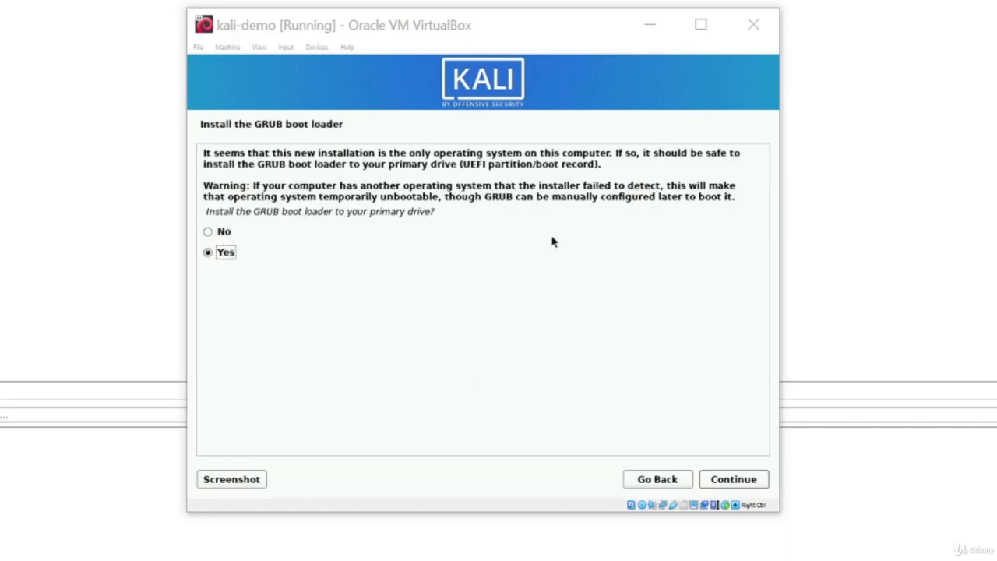
left_click(732, 482)
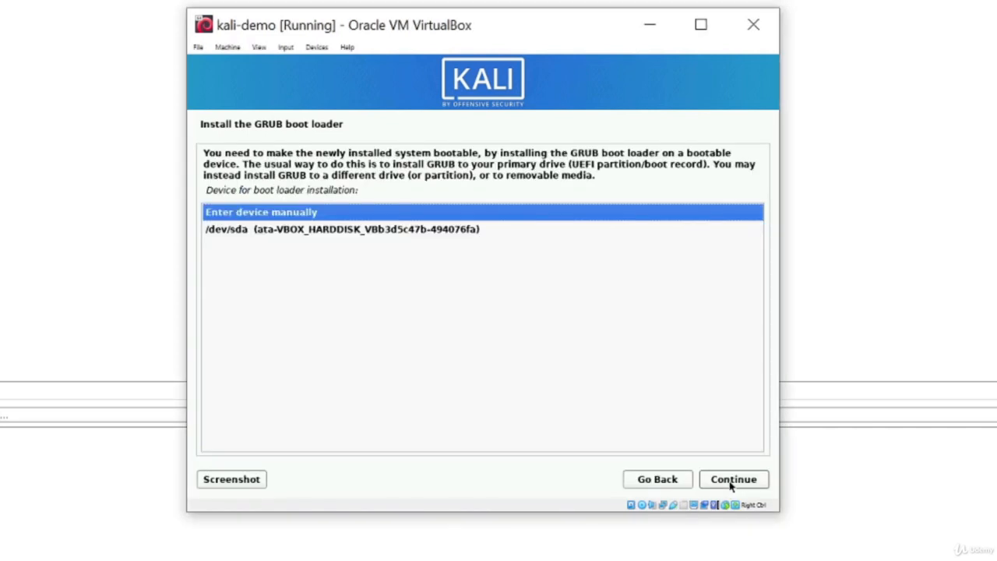
left_click(434, 229)
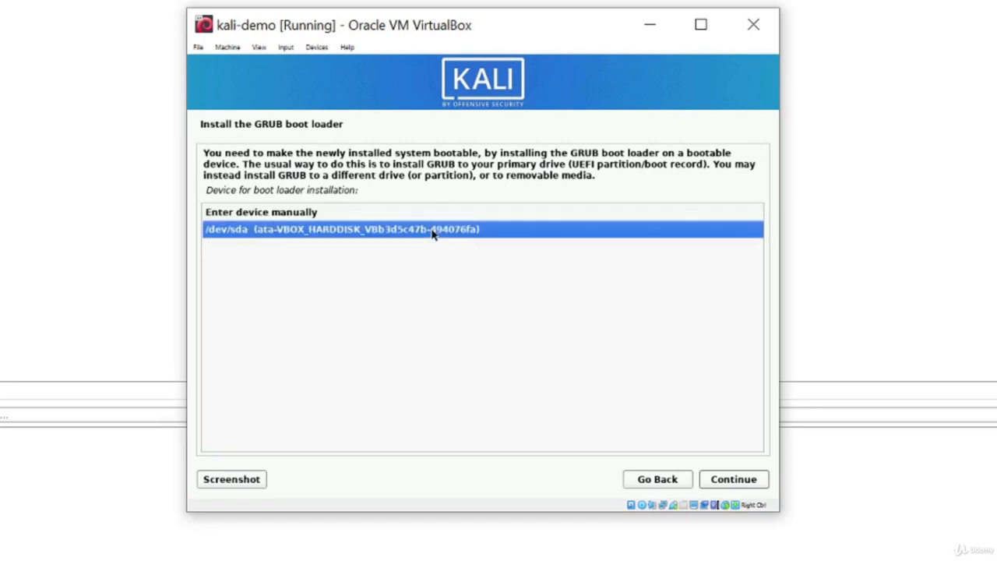
left_click(744, 478)
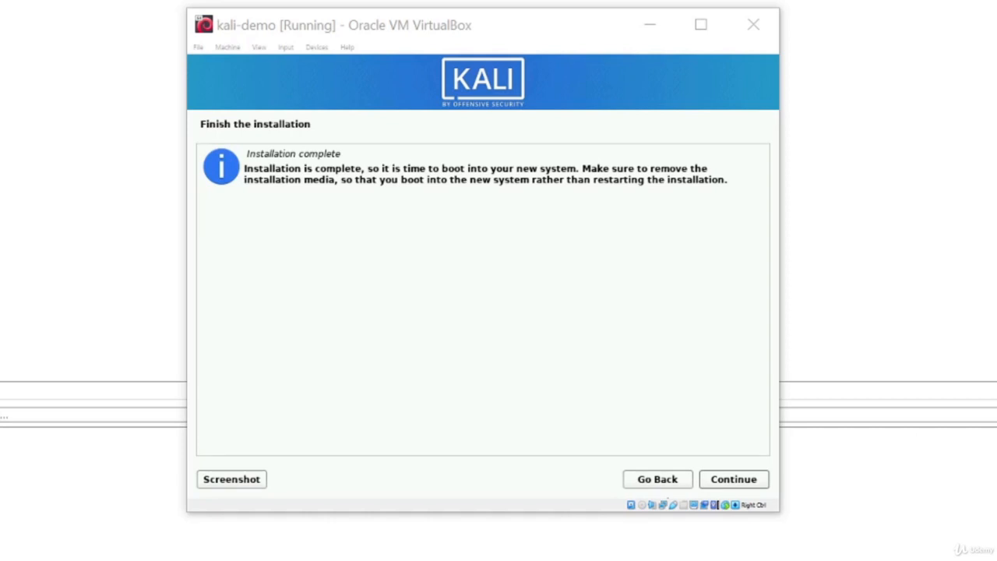
Step: Reboot into the installed Kali, skip the GRUB countdown, and dismiss the mouse integration notice
left_click(742, 483)
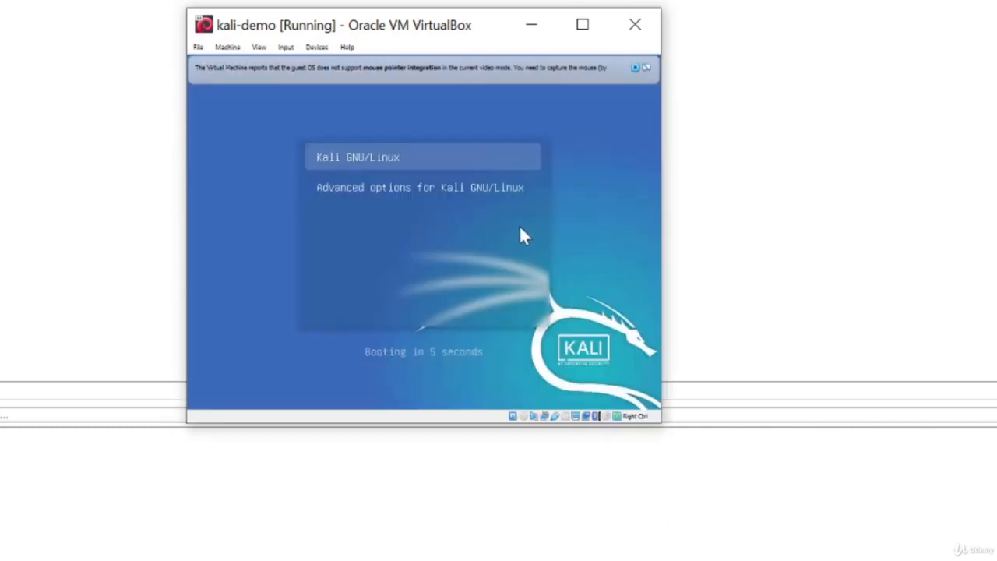
key("Return")
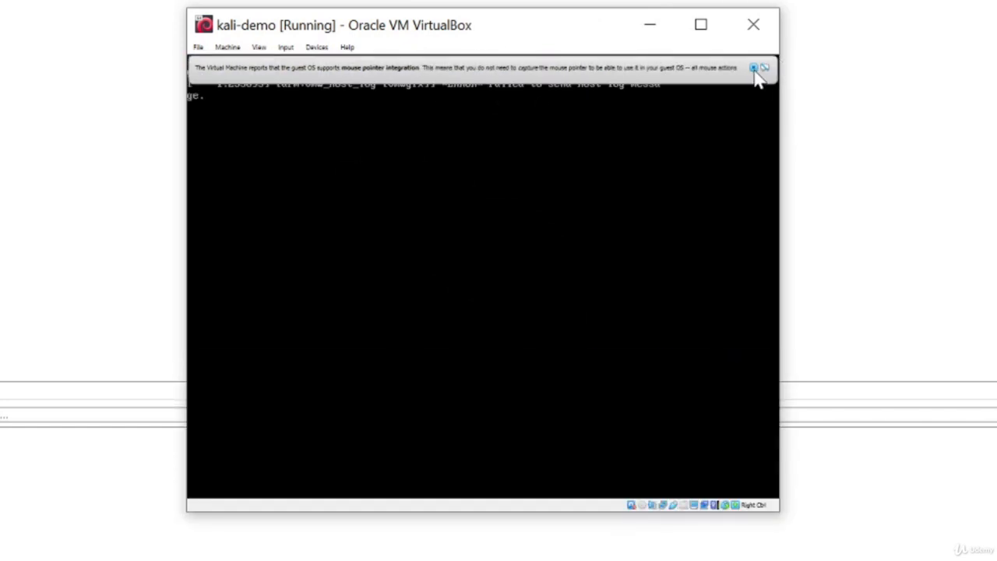
left_click(760, 68)
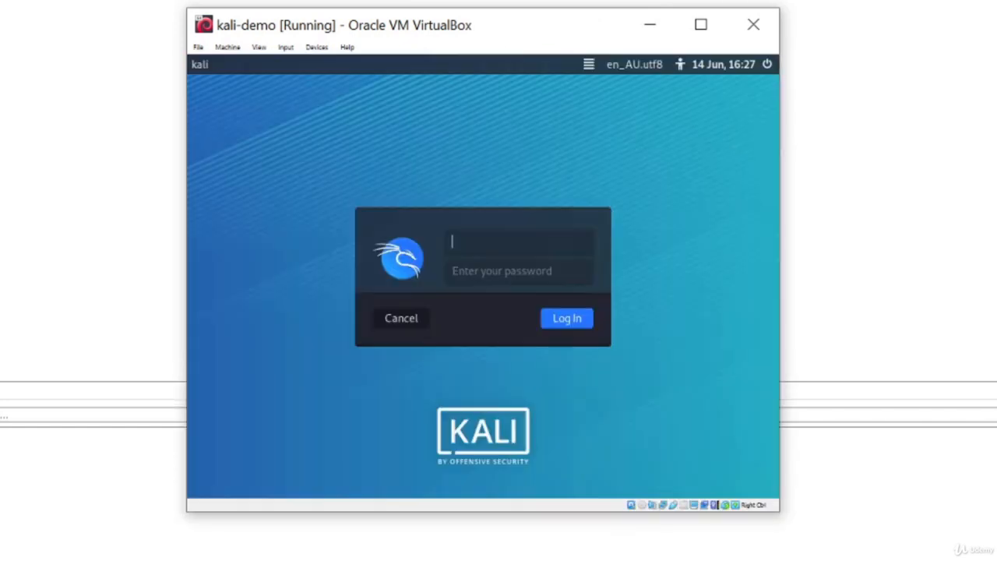
Step: Enter the new user's username and password on the Kali login screen
left_click(517, 255)
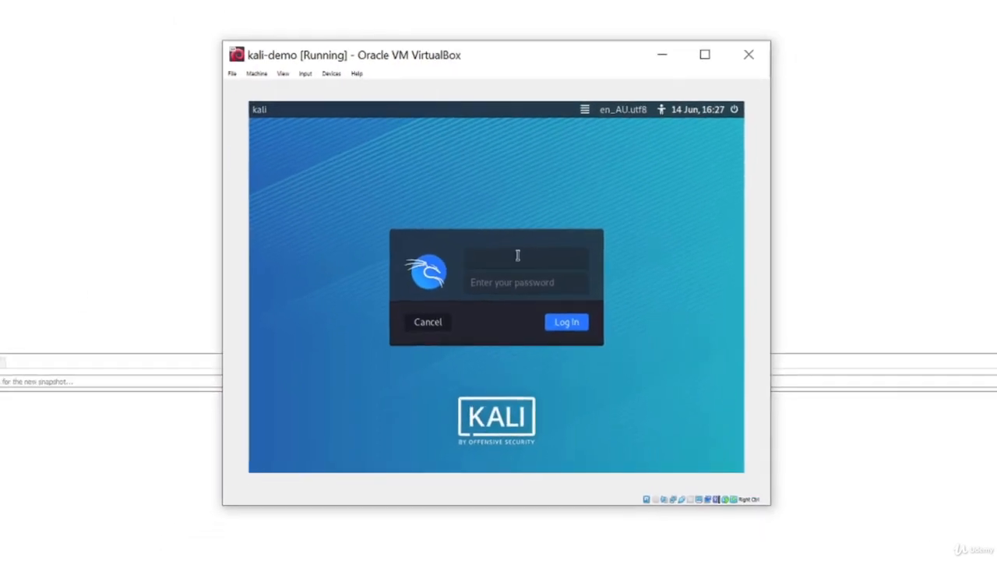
type("notroot")
key("Tab")
Step: Log in to the Kali Xfce desktop and drag the VM window's corner to enlarge it
left_click(566, 325)
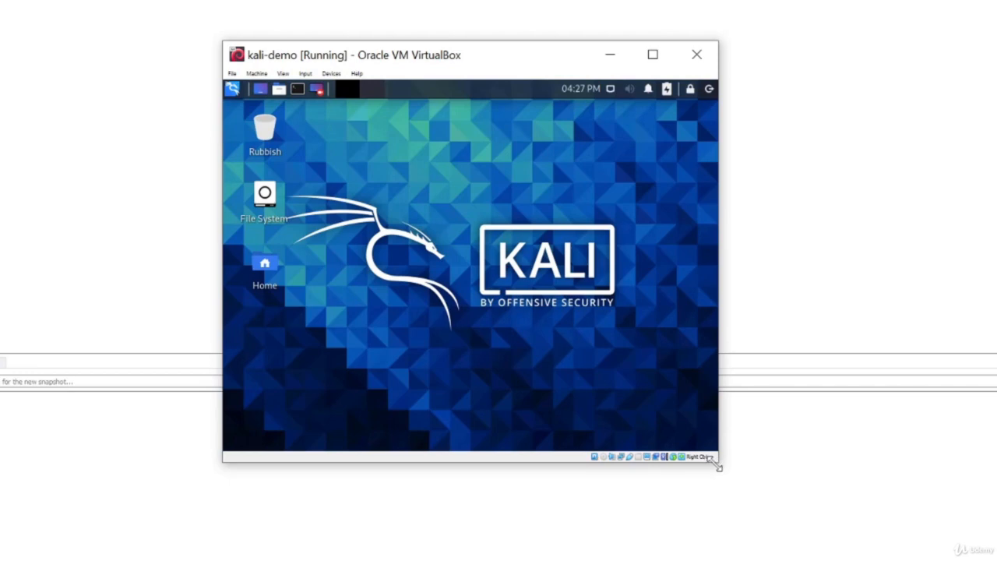
left_click_drag(718, 466, 741, 492)
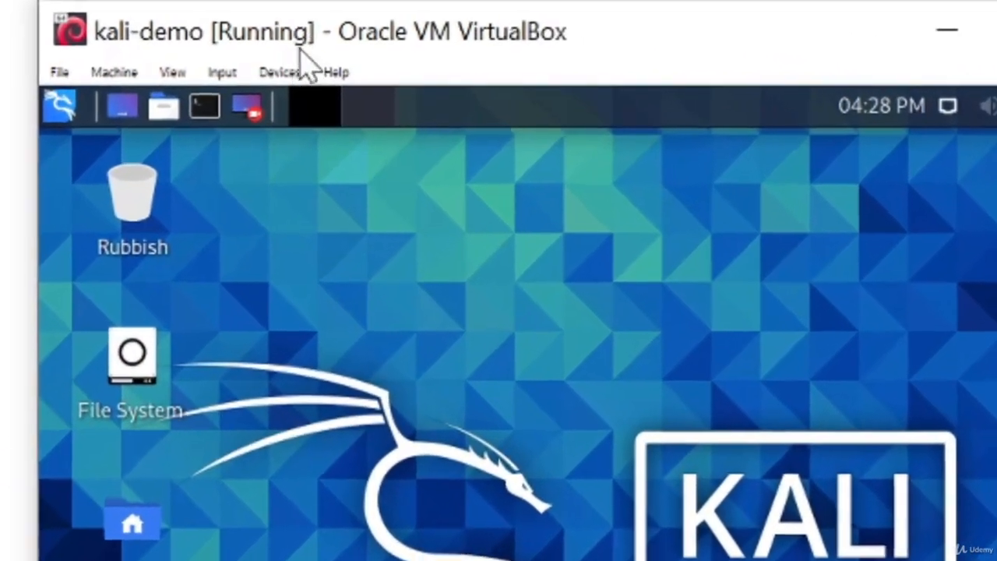
Step: Set Shared Clipboard and Drag and Drop to Bidirectional from the Devices menu
left_click(328, 74)
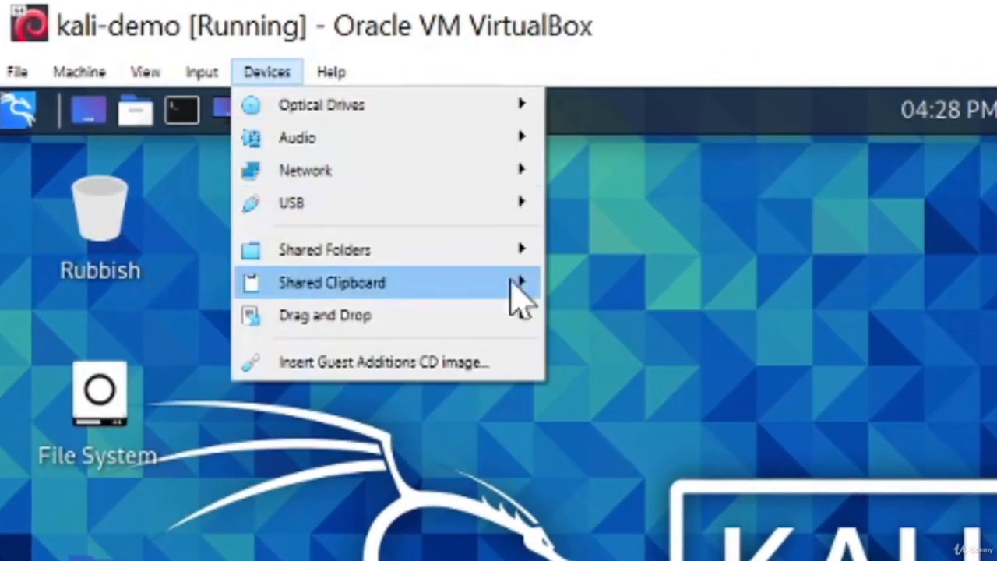
mouse_move(483, 290)
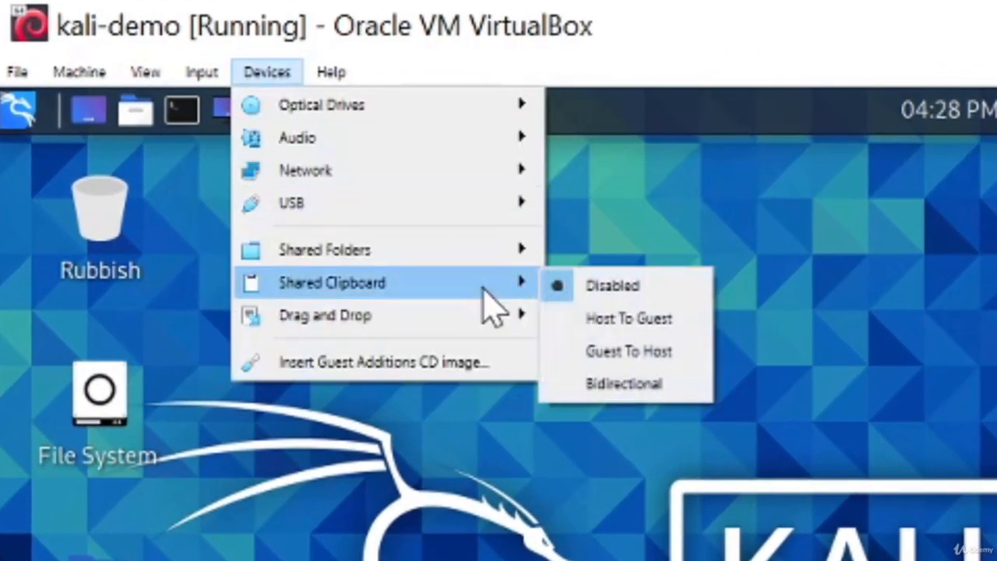
left_click(642, 383)
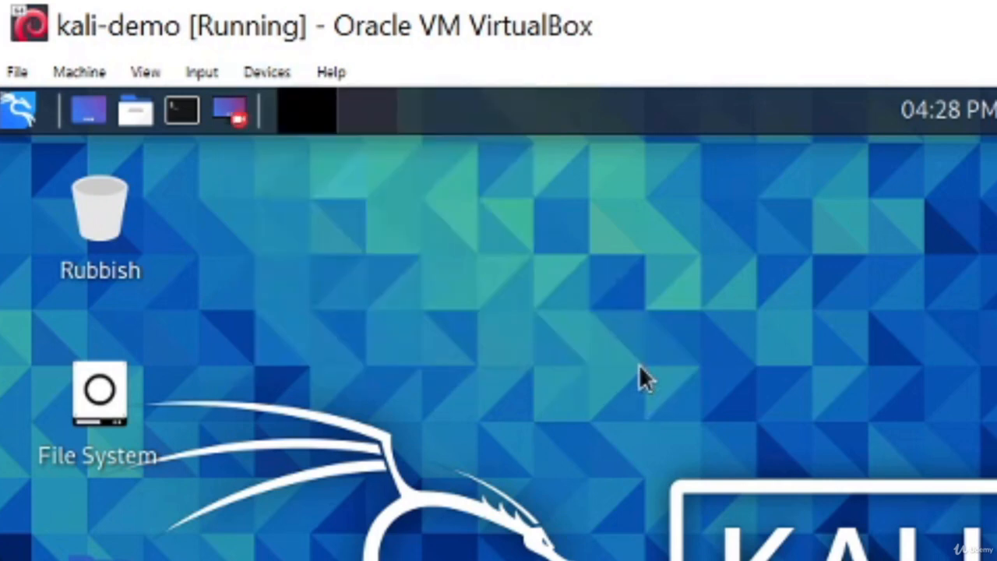
left_click(261, 72)
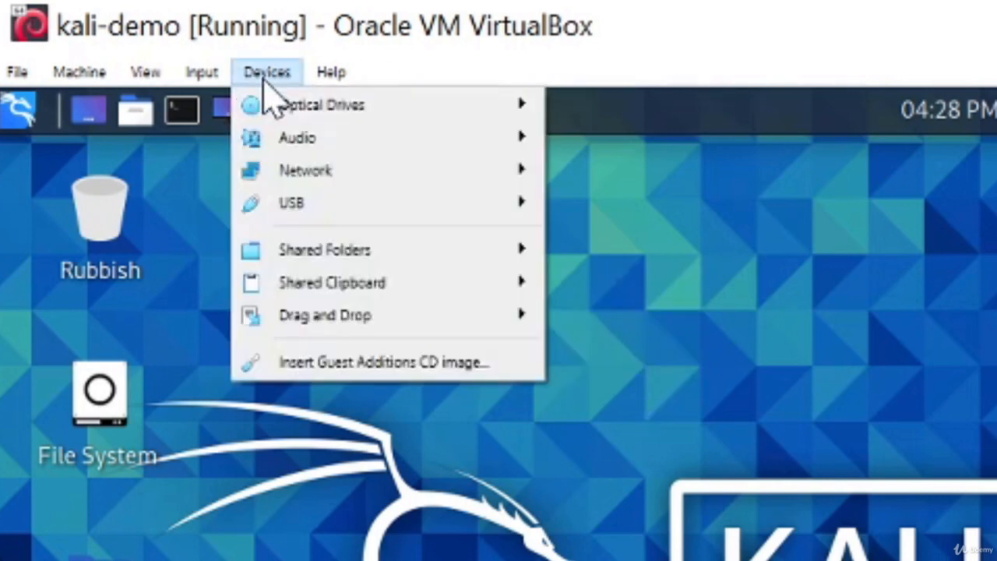
mouse_move(436, 329)
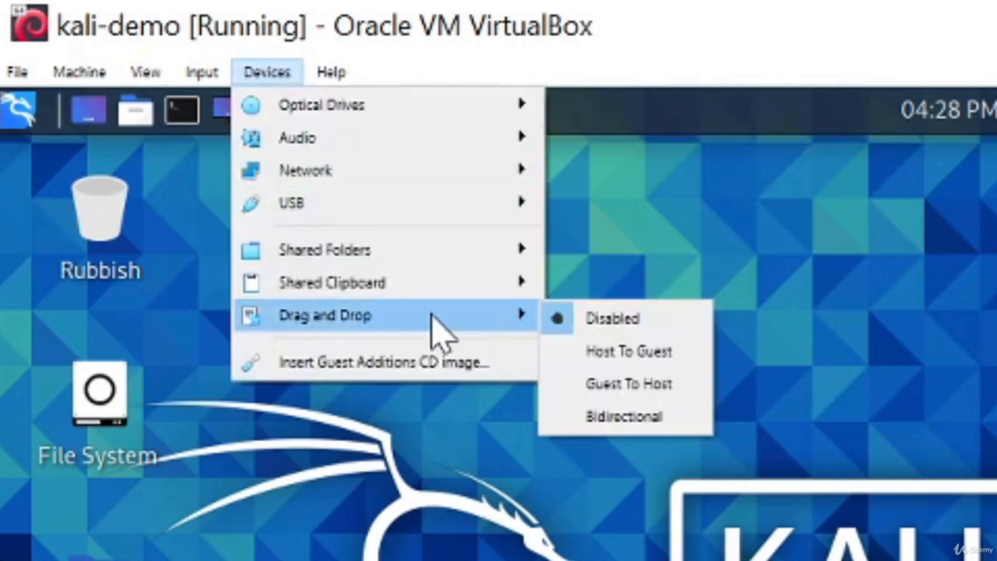
left_click(639, 418)
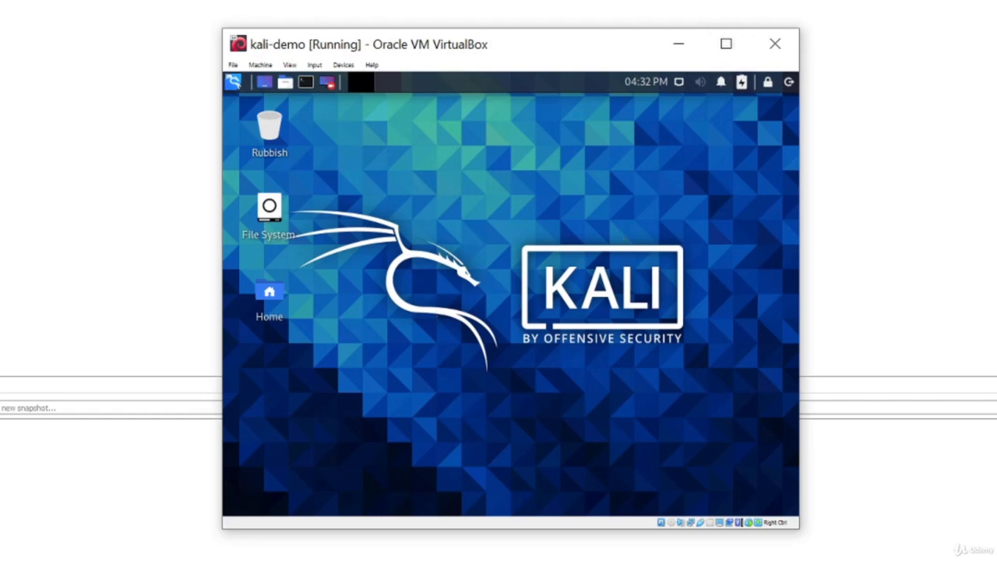
Step: Maximize the kali-demo VM window to fill the screen
left_click(728, 47)
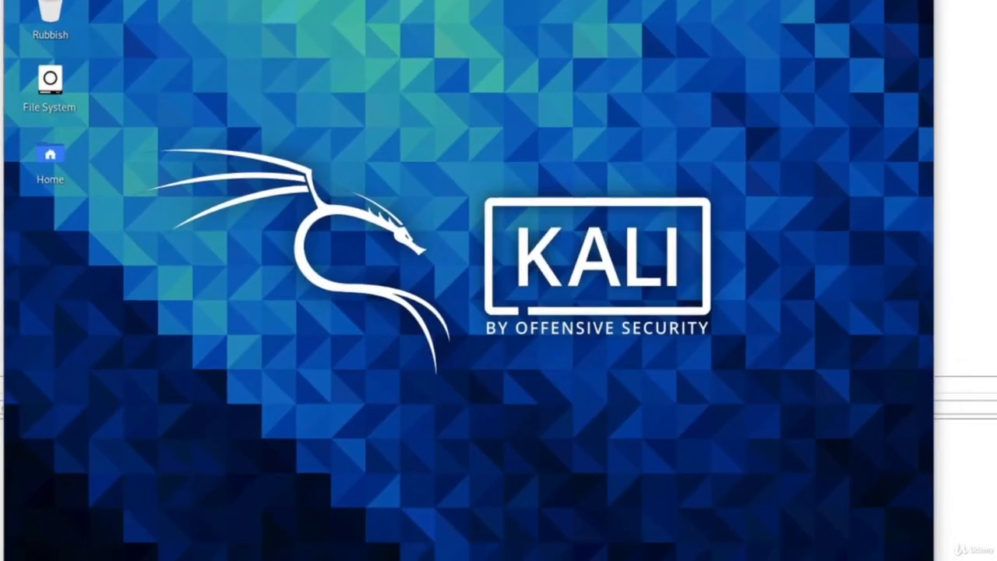